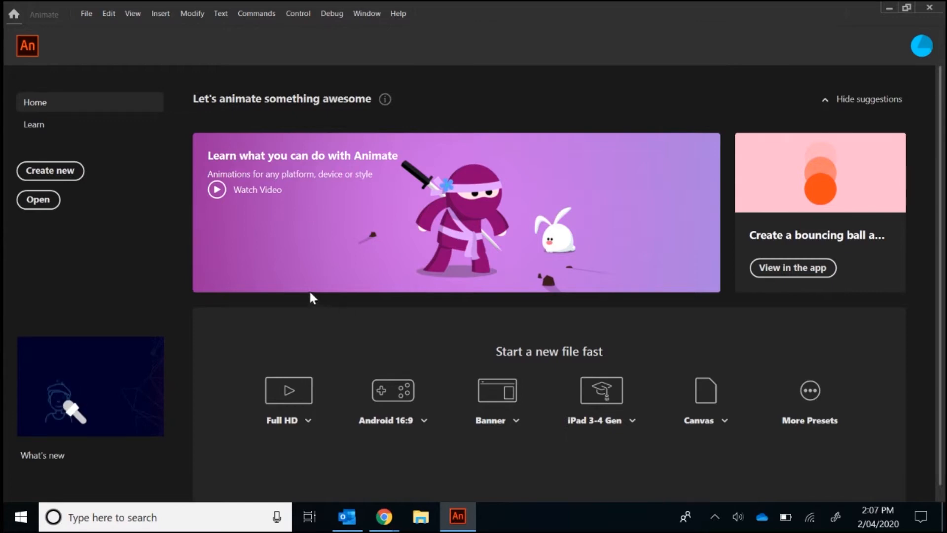
# - Create a Standard 640 × 480 character animation document at 30 fps and rename its first layer Background
pyautogui.click(66, 174)
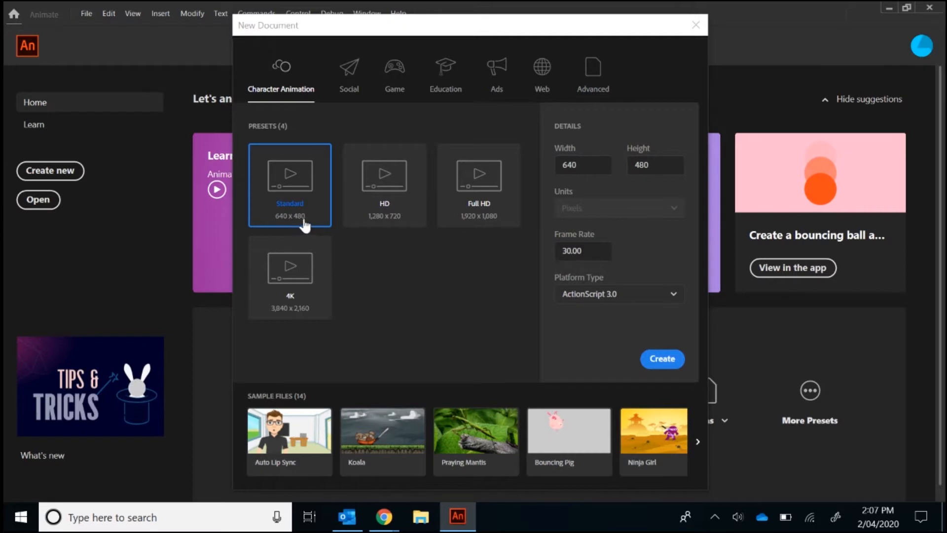
pyautogui.click(663, 359)
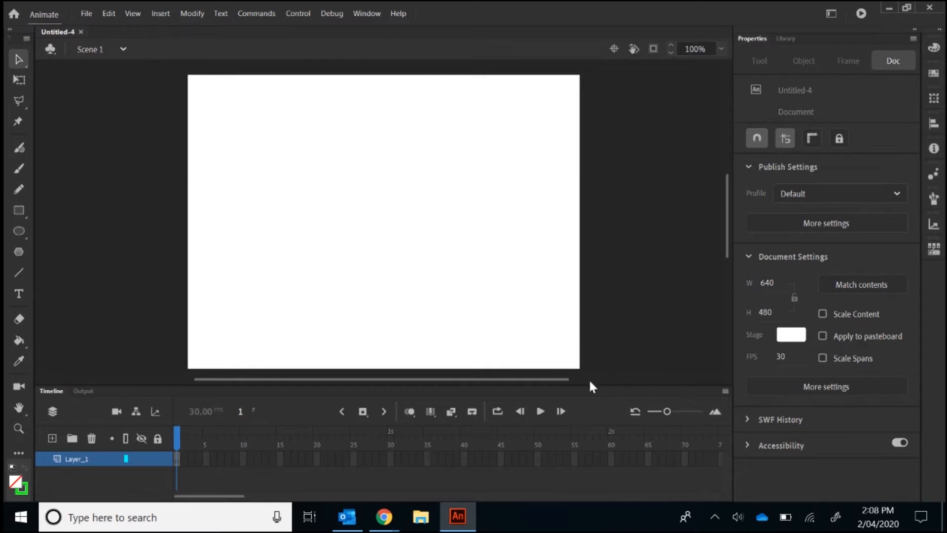
pyautogui.doubleClick(78, 457)
pyautogui.write('Background')
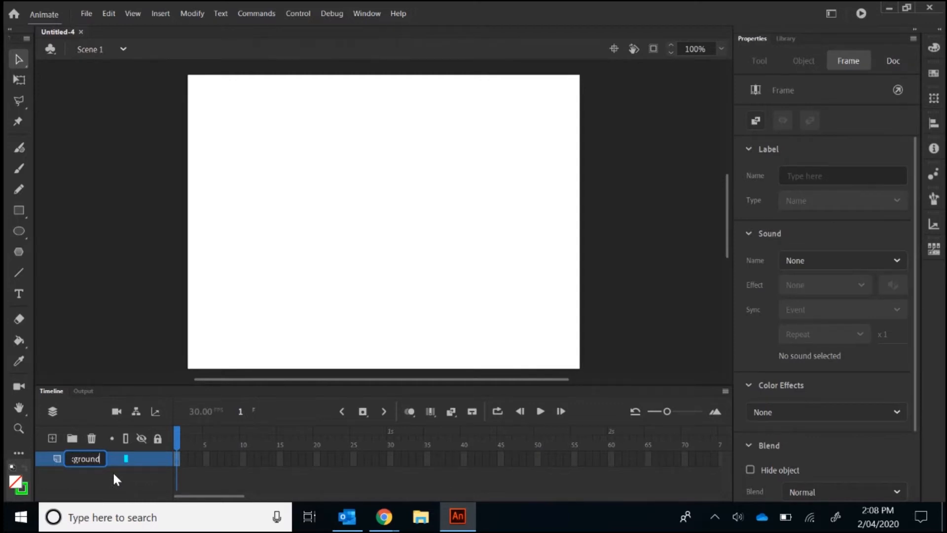
pyautogui.click(76, 479)
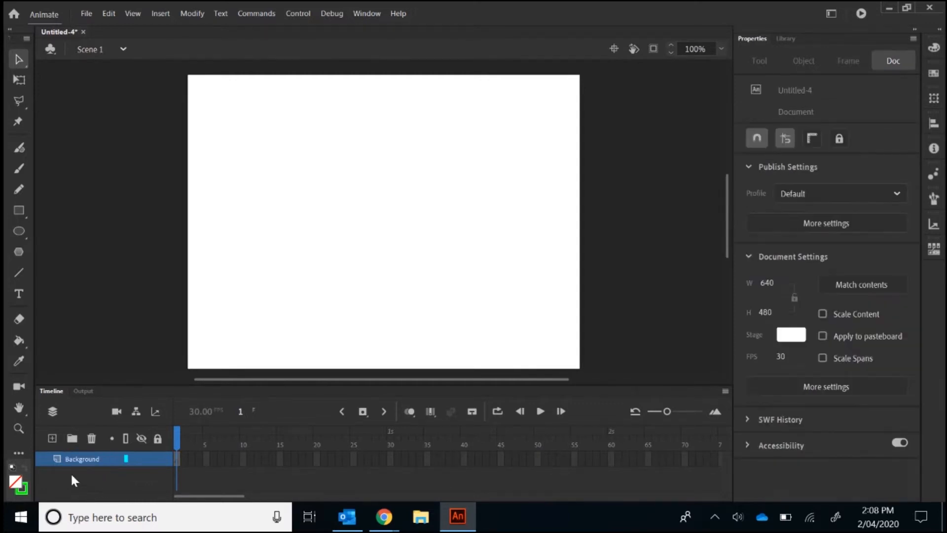
# - Add two new layers above Background, naming the first Ground and the topmost SunMoon
pyautogui.click(52, 438)
pyautogui.doubleClick(77, 459)
pyautogui.write('Ground')
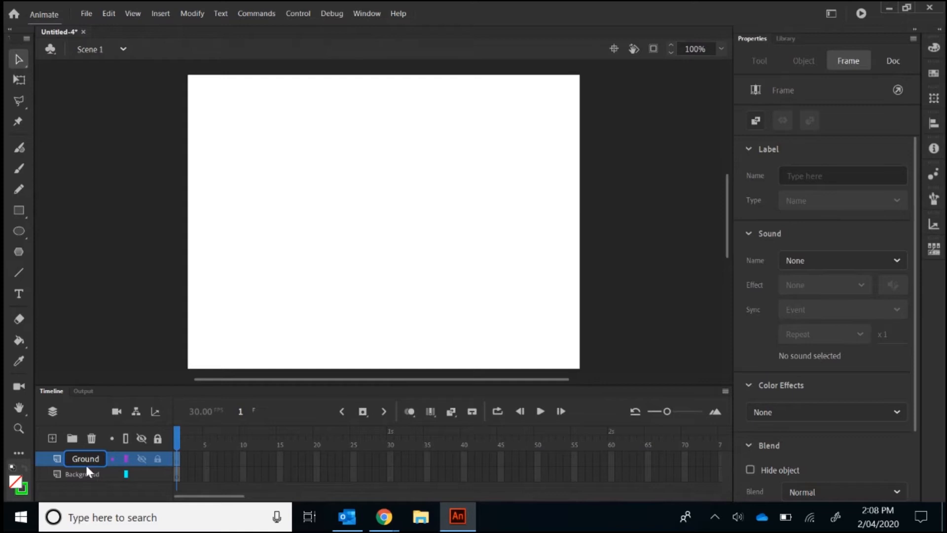
pyautogui.click(78, 482)
pyautogui.click(52, 438)
pyautogui.doubleClick(71, 458)
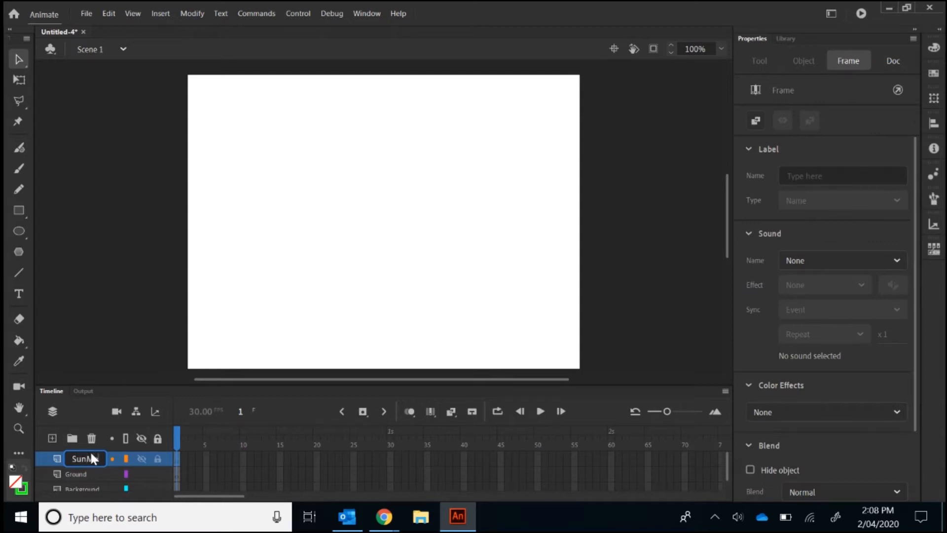
pyautogui.write('on')
pyautogui.press('Return')
# - Extend the SunMoon, Ground and Background layers to frame 60 by inserting a frame on each
pyautogui.rightClick(612, 455)
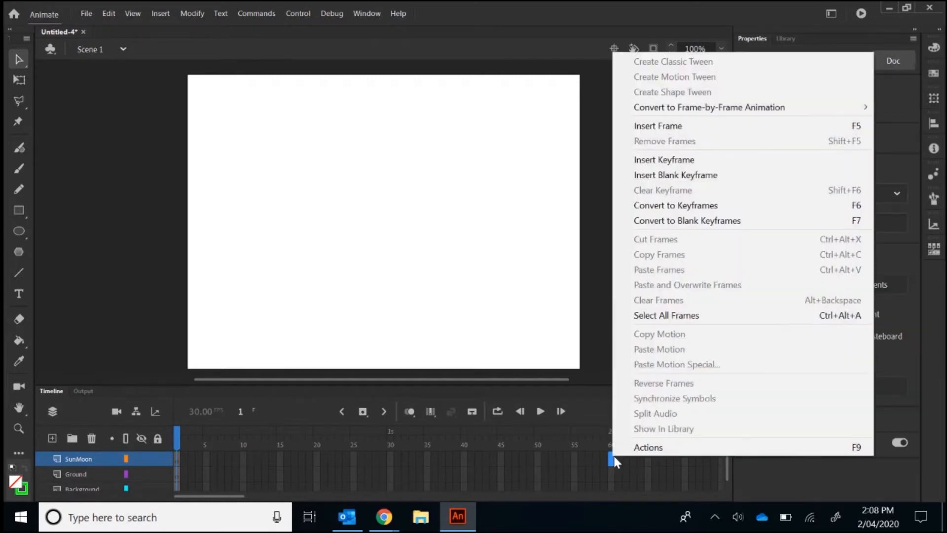
pyautogui.click(676, 126)
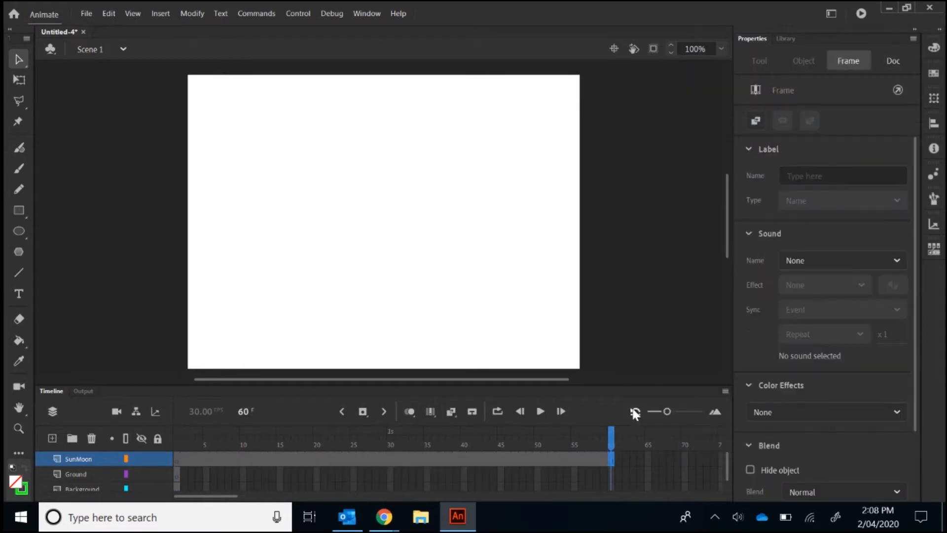
pyautogui.rightClick(612, 474)
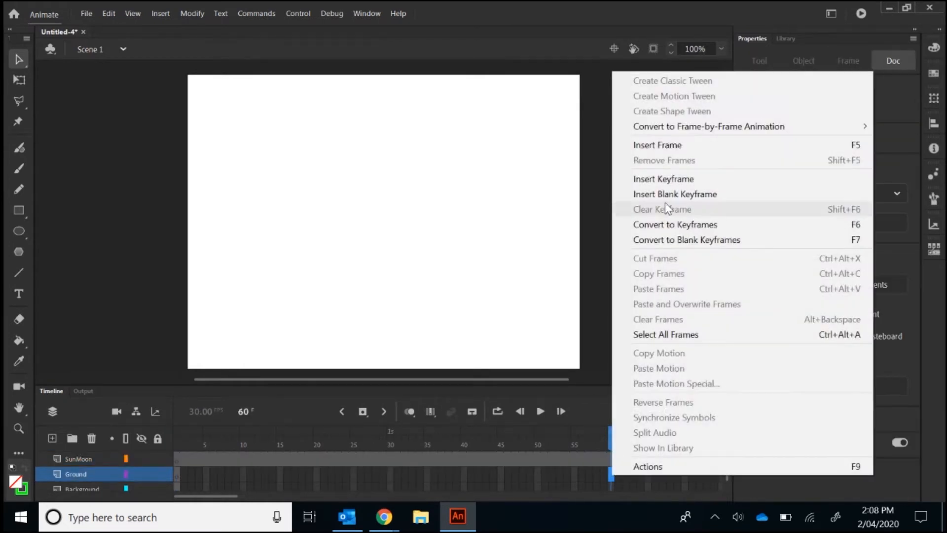
pyautogui.click(668, 145)
pyautogui.moveTo(727, 463); pyautogui.dragTo(728, 475)
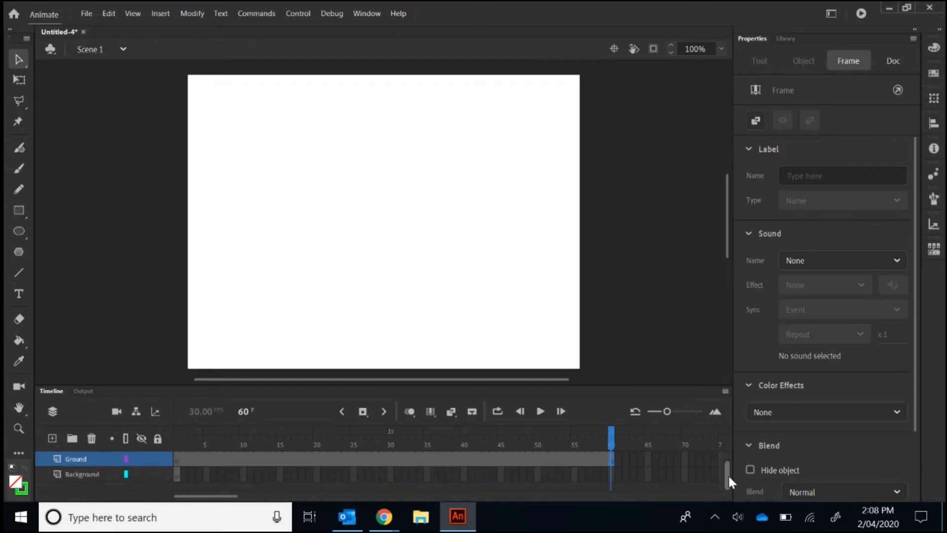
pyautogui.rightClick(612, 476)
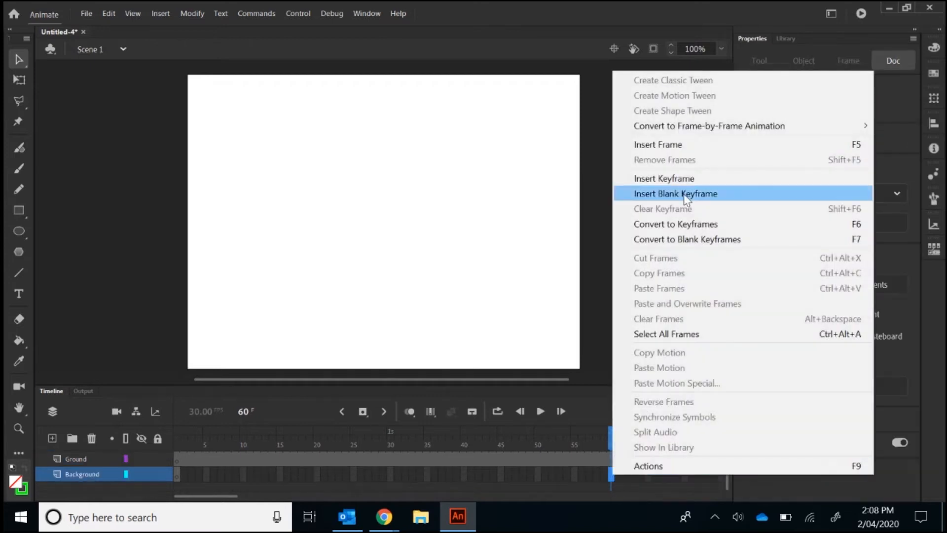
pyautogui.click(683, 145)
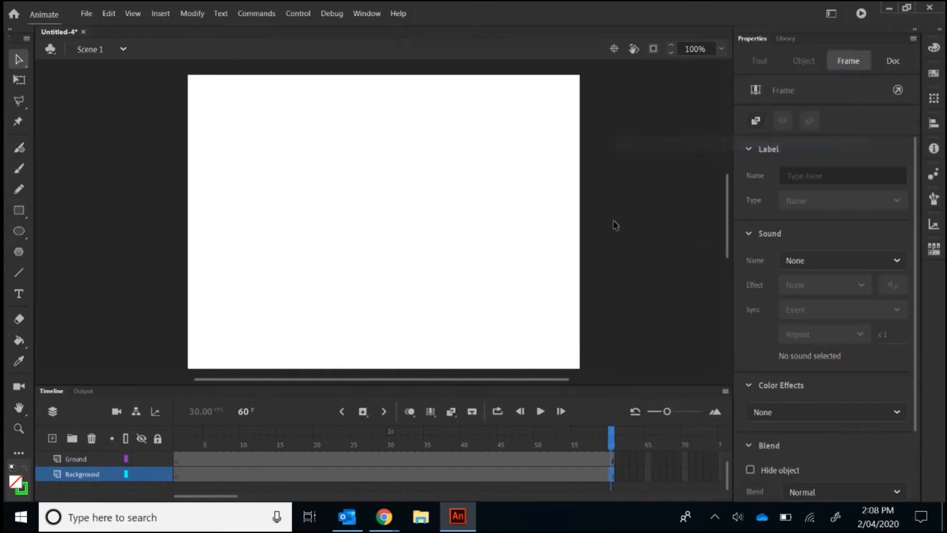
# - Draw a light cyan rectangle without stroke, about 667 × 499 px, covering the whole stage on frame 1 of the Background layer
pyautogui.click(342, 411)
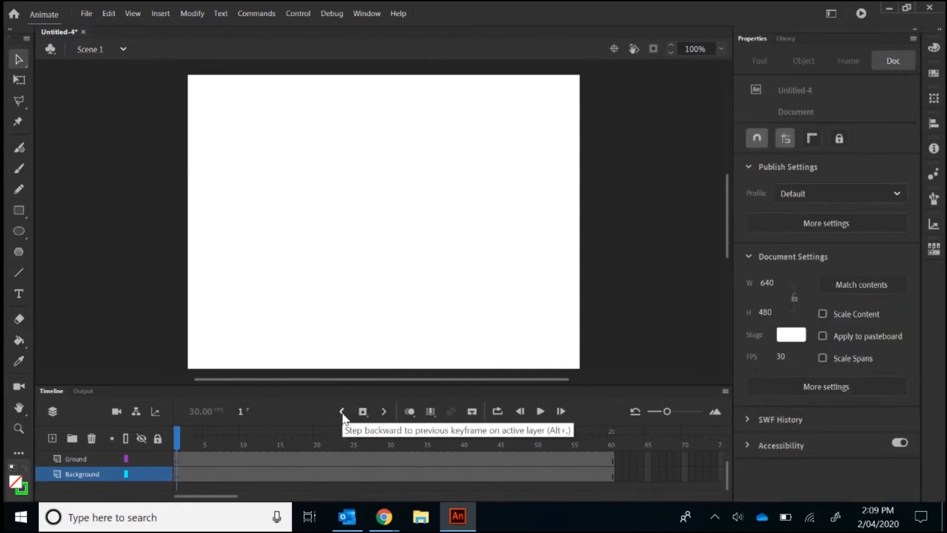
pyautogui.click(176, 476)
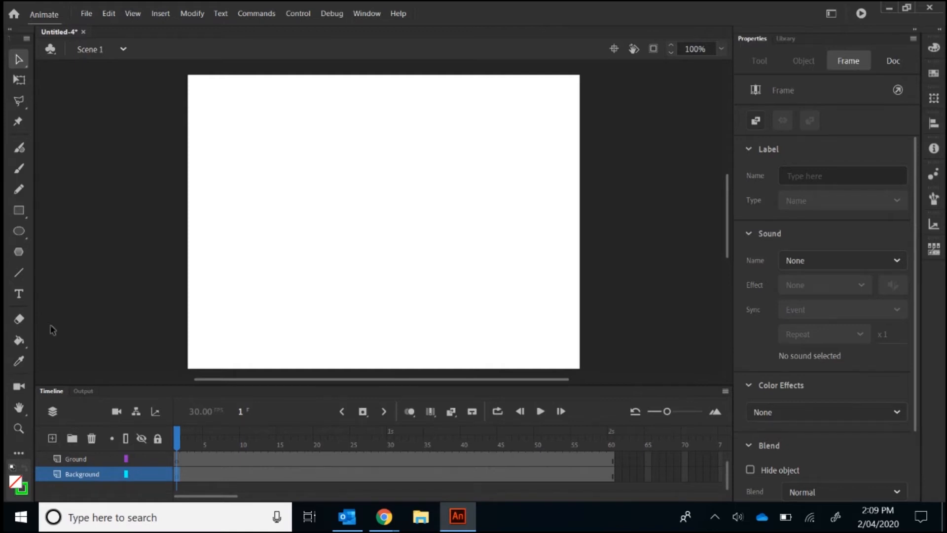
pyautogui.click(20, 212)
pyautogui.click(16, 481)
pyautogui.click(99, 421)
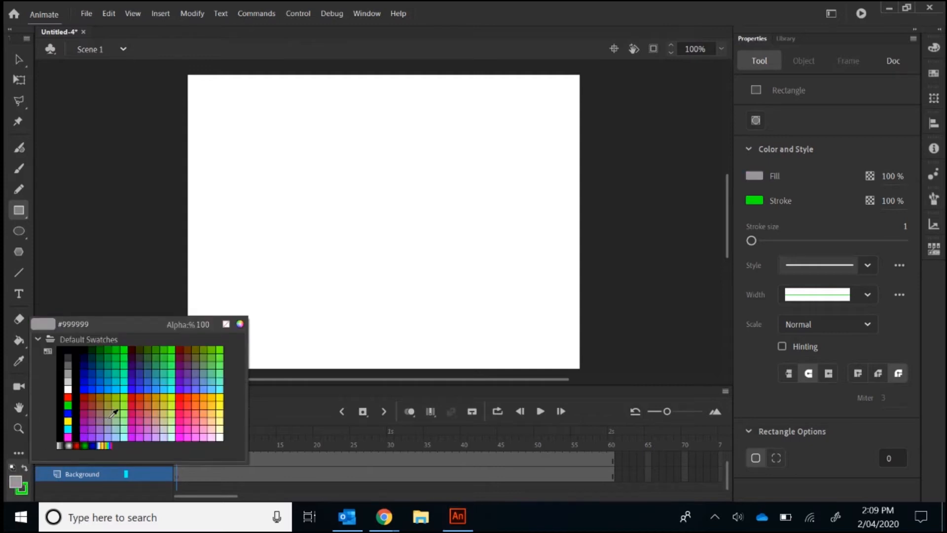
pyautogui.click(223, 389)
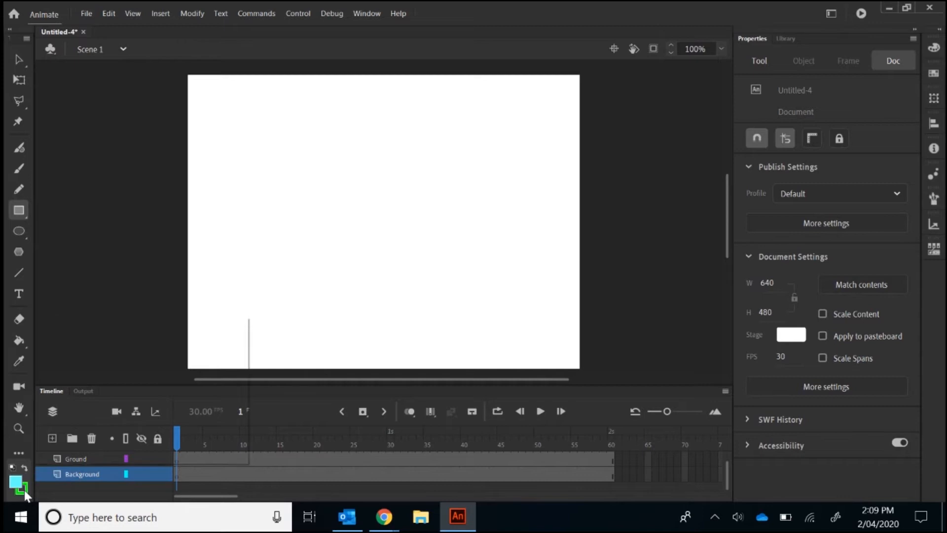
pyautogui.click(25, 490)
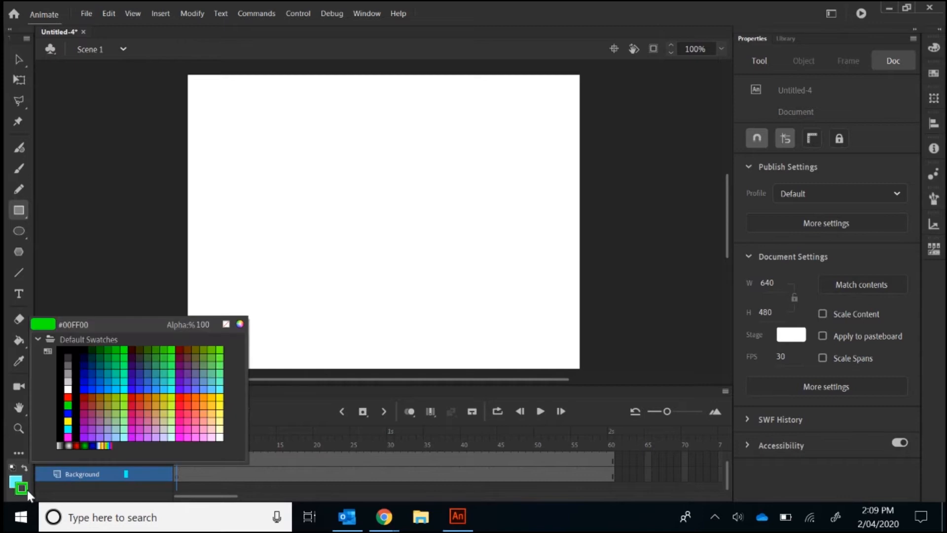
pyautogui.click(226, 324)
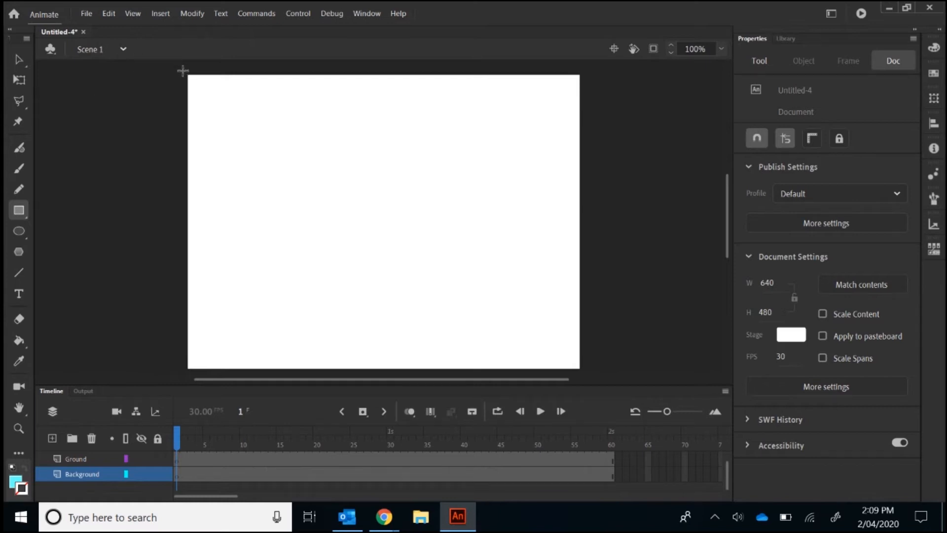
pyautogui.moveTo(180, 70); pyautogui.dragTo(590, 373)
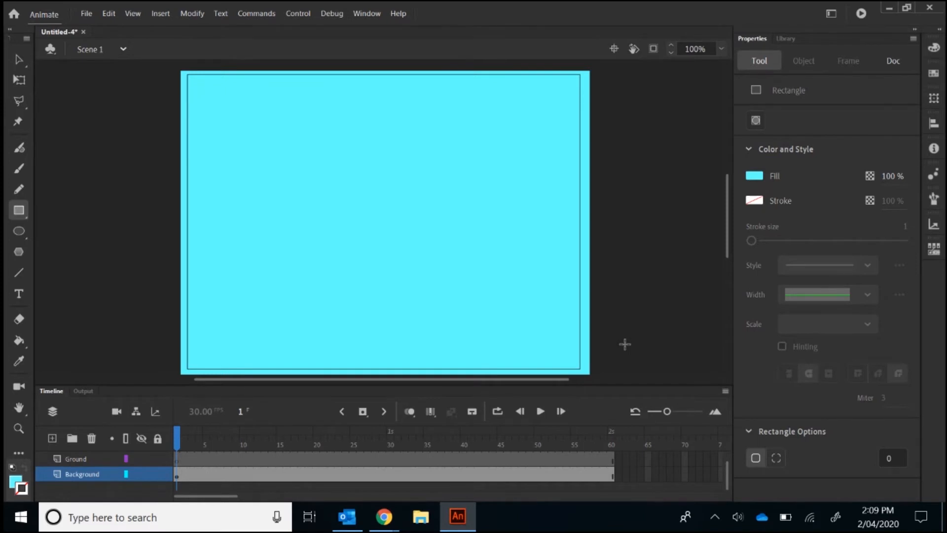
# - Insert a keyframe at frame 30 of the Background layer
pyautogui.click(176, 474)
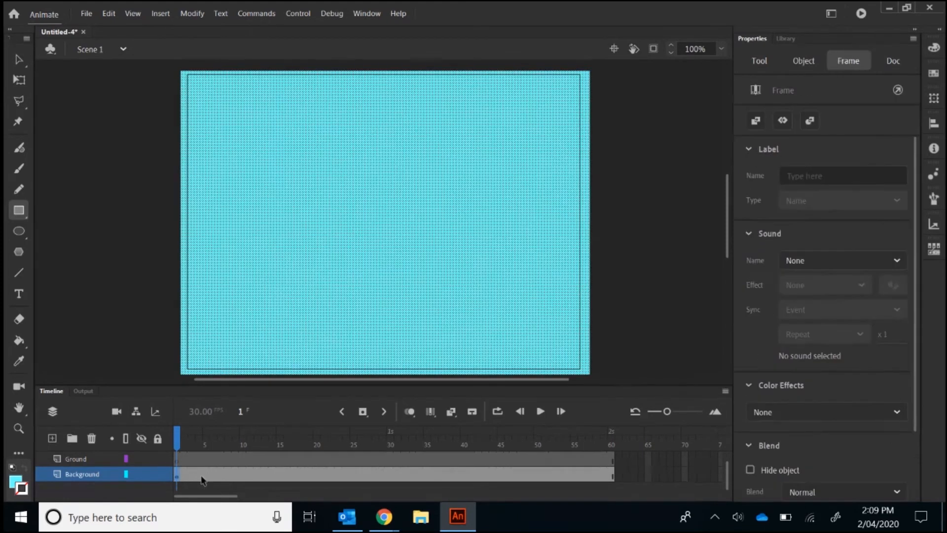
pyautogui.click(391, 473)
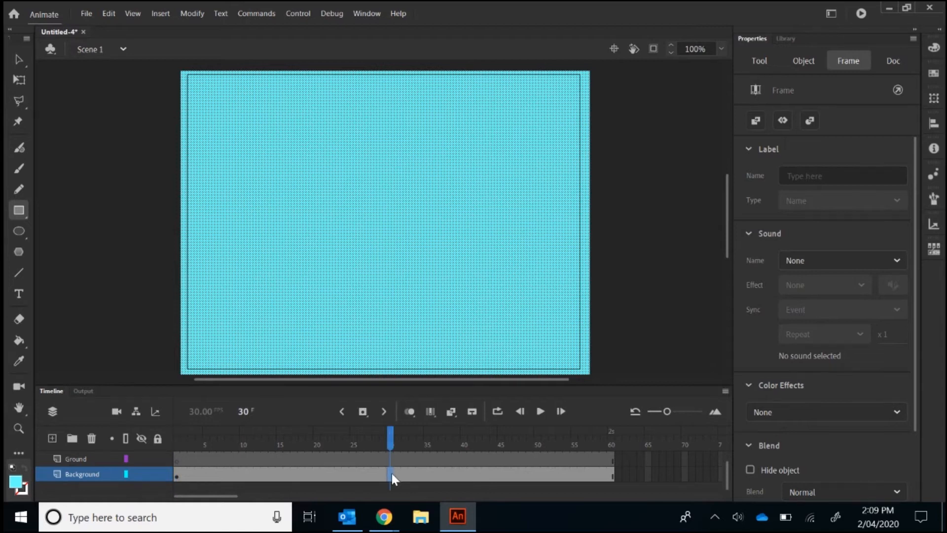
pyautogui.rightClick(392, 473)
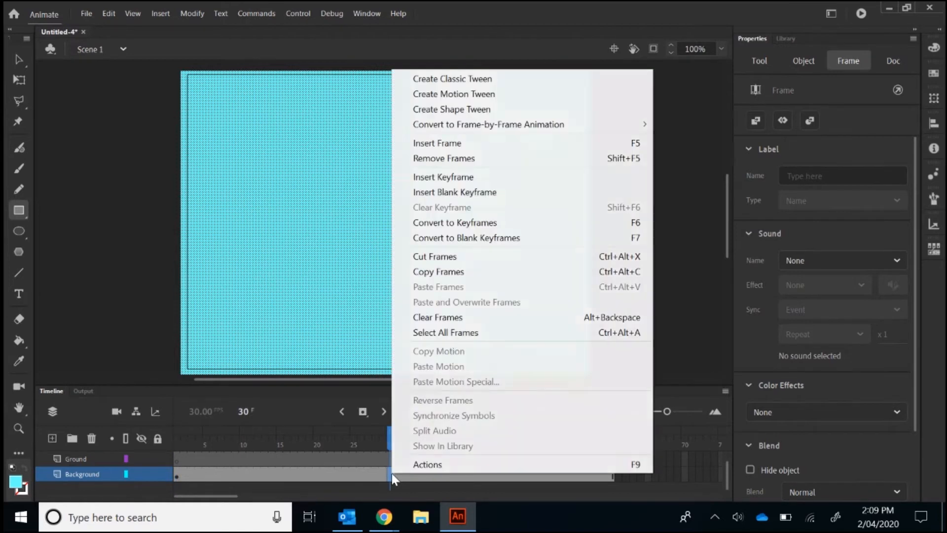
pyautogui.click(464, 179)
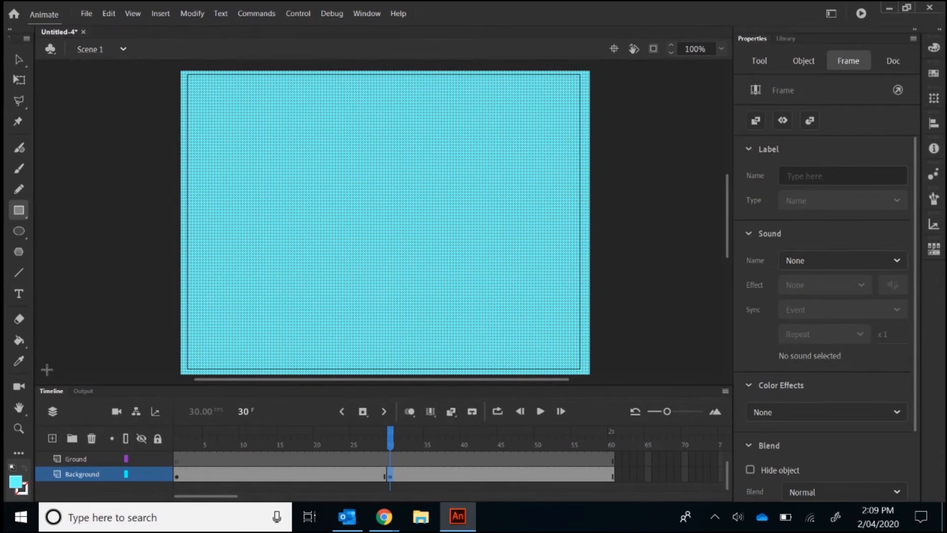
# - Recolour the background rectangle at frame 30 with the dark blue fill #000099 using the Paint Bucket
pyautogui.click(20, 342)
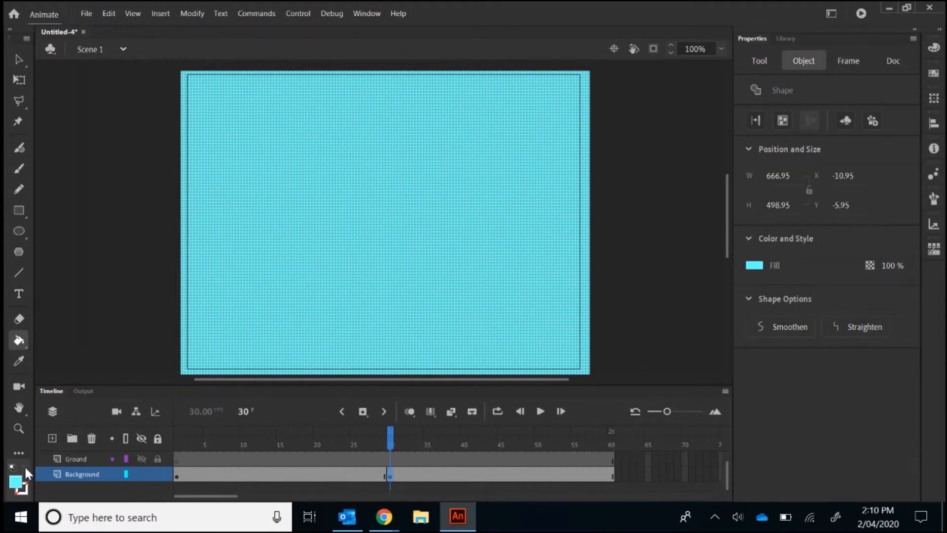
pyautogui.click(18, 487)
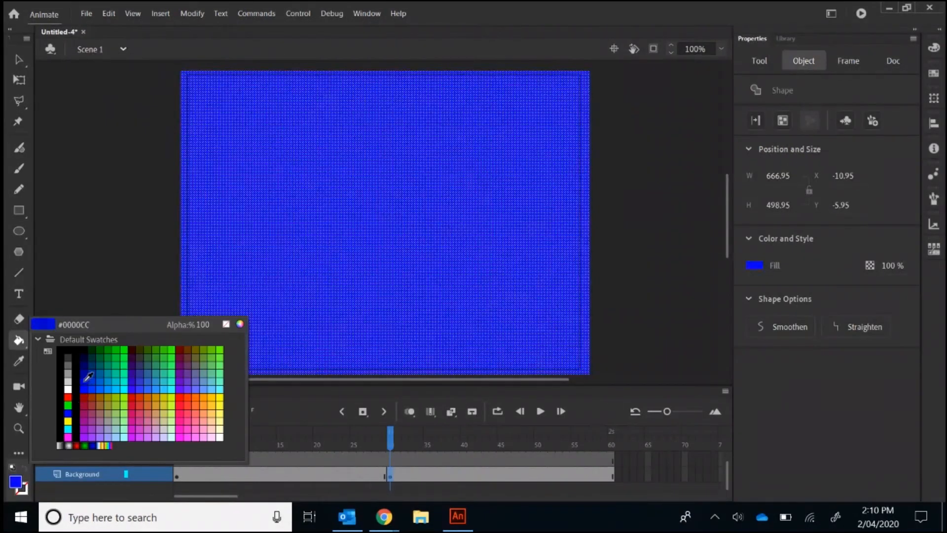
pyautogui.click(89, 378)
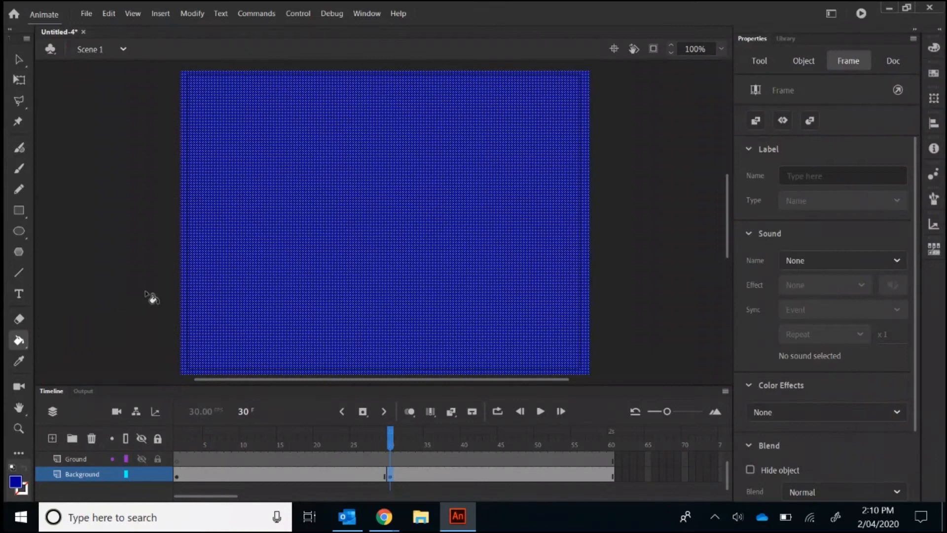
pyautogui.click(332, 249)
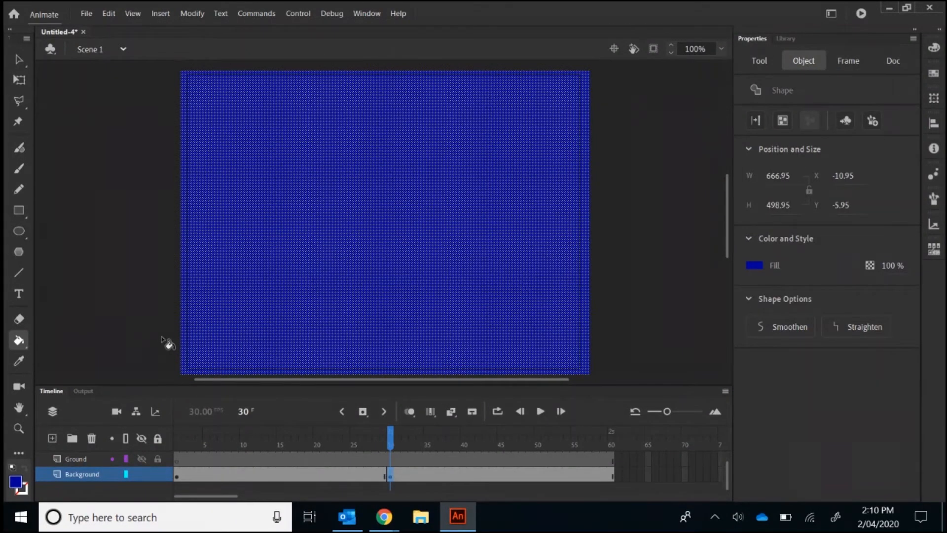
# - Create a shape tween between the keyframes at frames 1 and 30 of the Background layer
pyautogui.click(277, 476)
pyautogui.rightClick(277, 475)
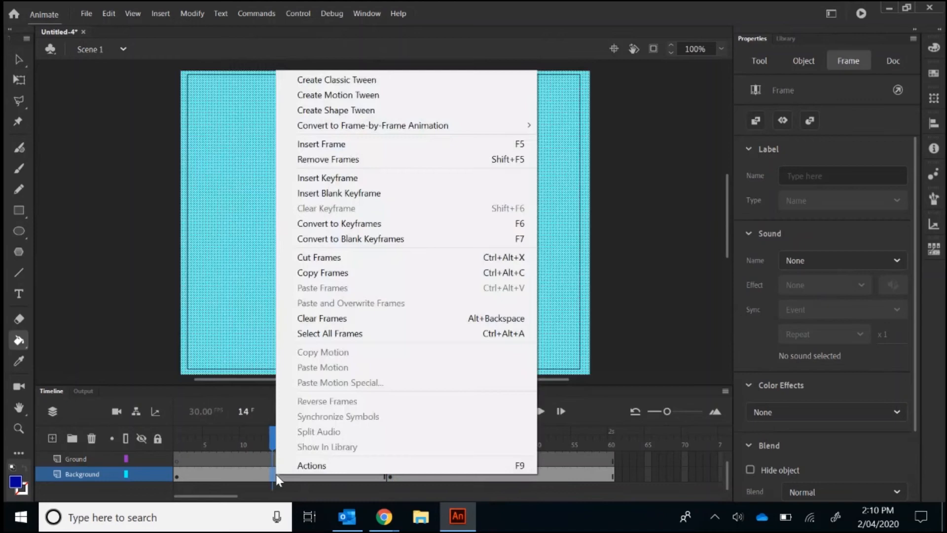
pyautogui.click(373, 112)
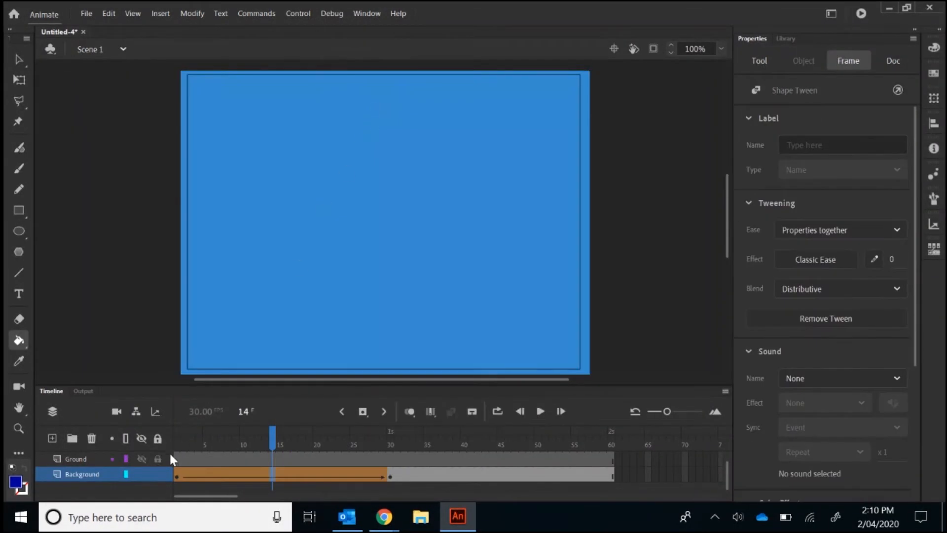
# - Step between the Background keyframes and play the timeline to check the sky colour change, returning to frame 1
pyautogui.click(343, 412)
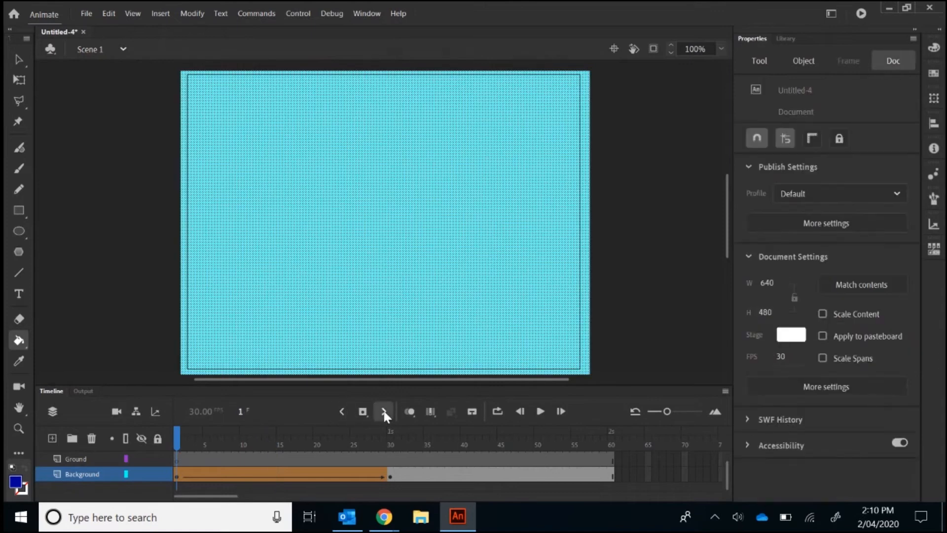
pyautogui.click(384, 412)
pyautogui.click(341, 412)
pyautogui.click(541, 412)
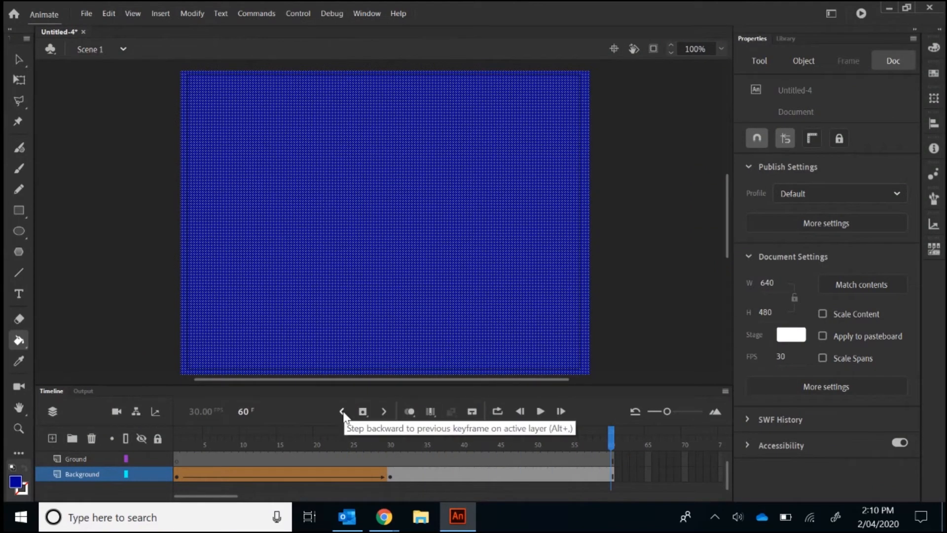
pyautogui.click(343, 411)
pyautogui.click(342, 411)
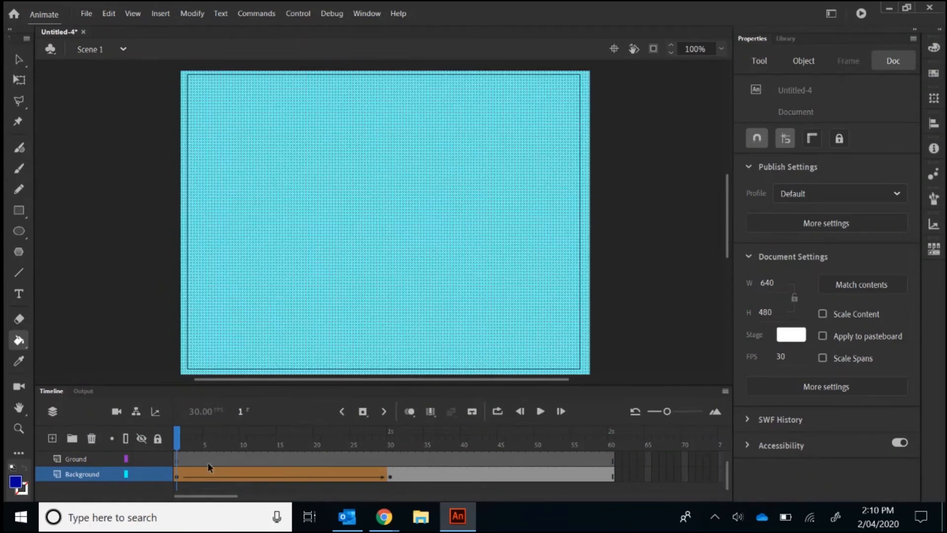
# - On frame 1 of the Ground layer, outline the ground across the lower stage with the Pencil, using no fill and green stroke #00FF00
pyautogui.click(177, 462)
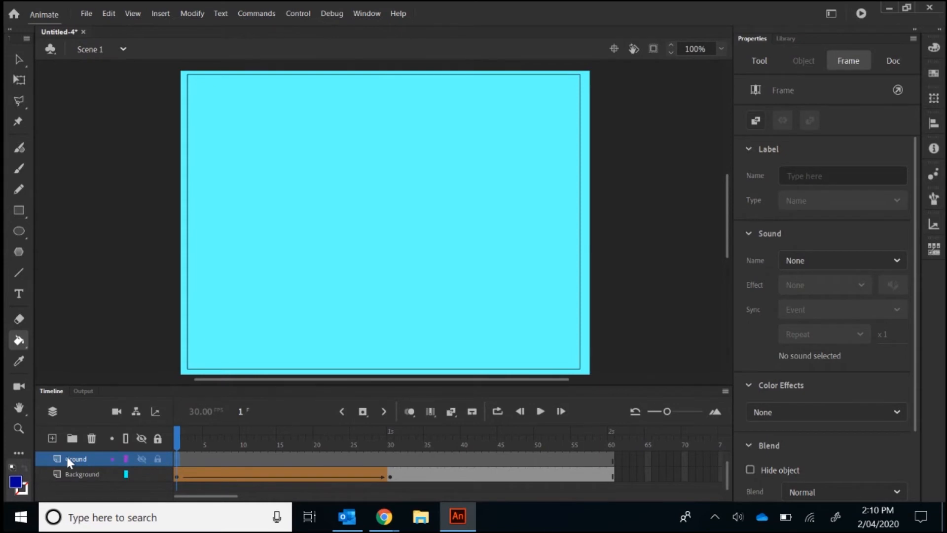
pyautogui.click(18, 191)
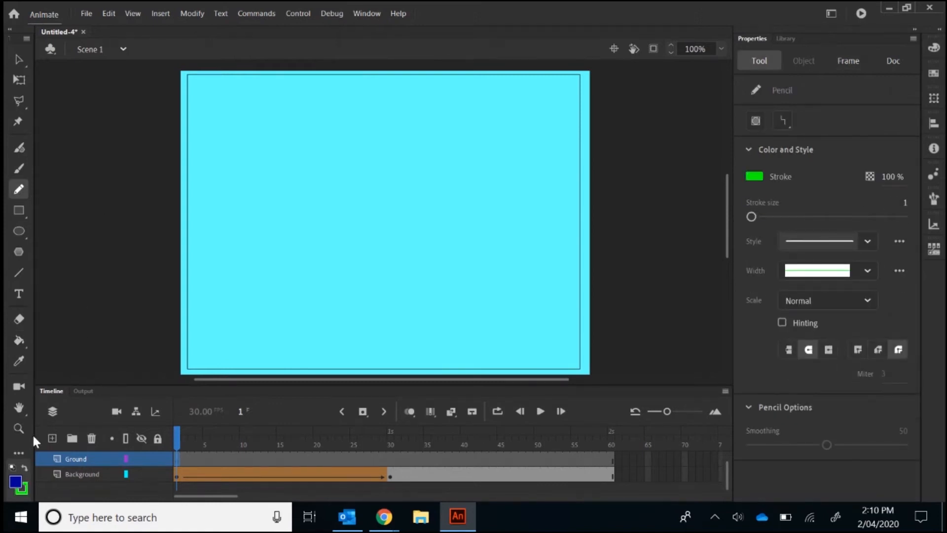
pyautogui.click(16, 485)
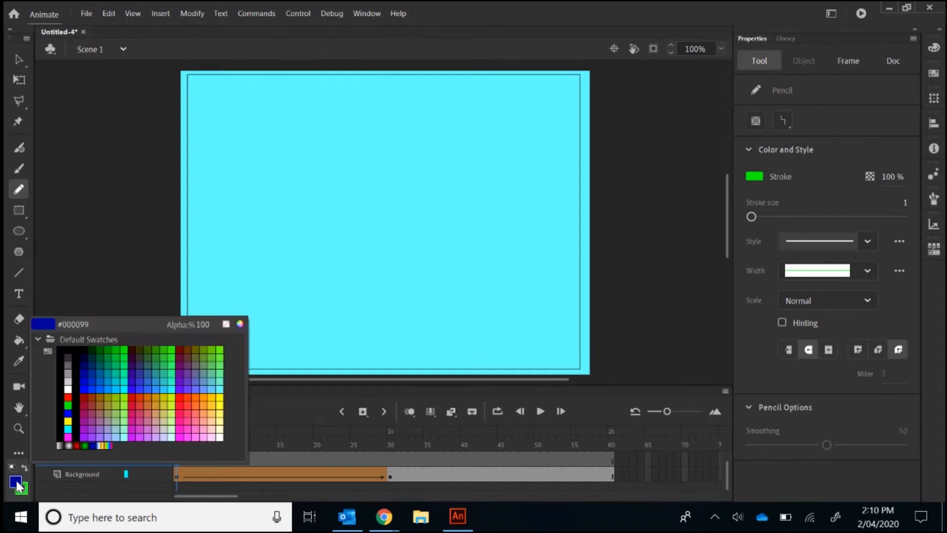
pyautogui.click(227, 326)
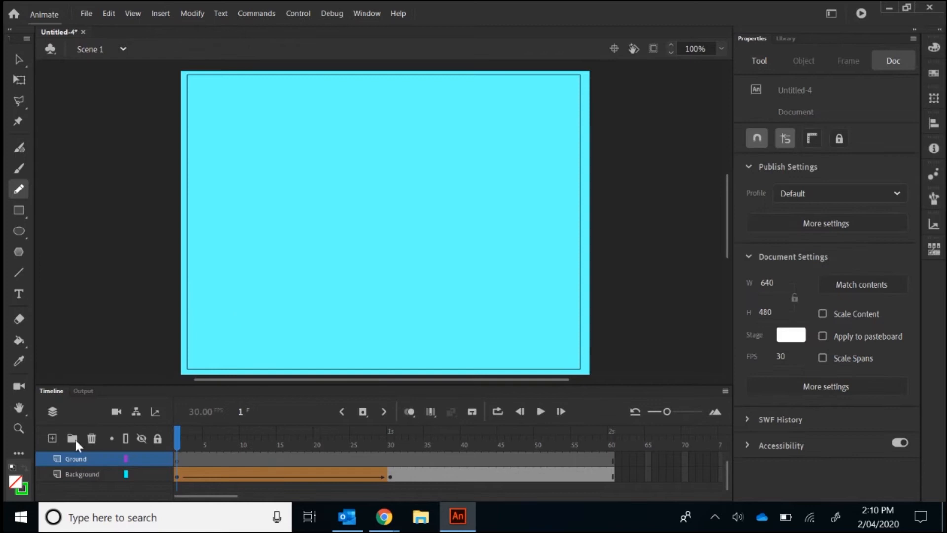
pyautogui.click(20, 491)
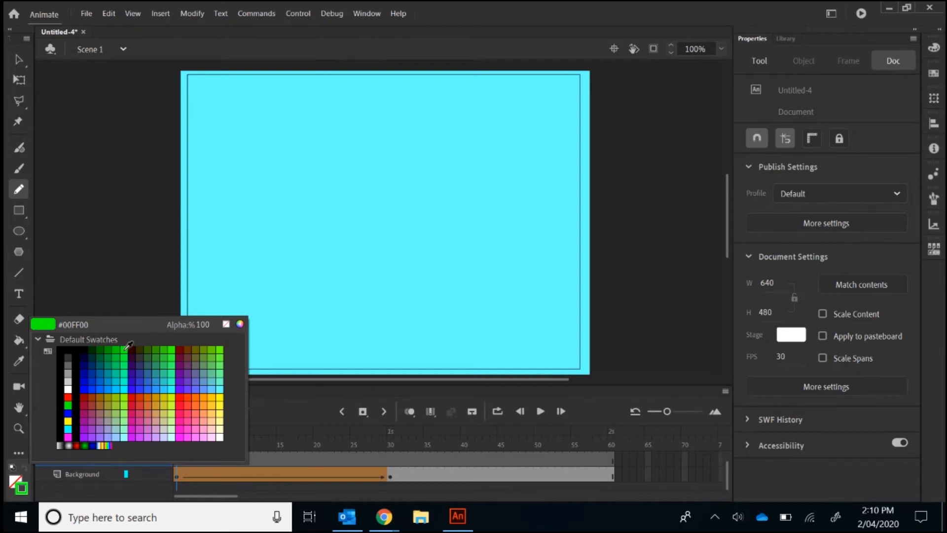
pyautogui.press('Escape')
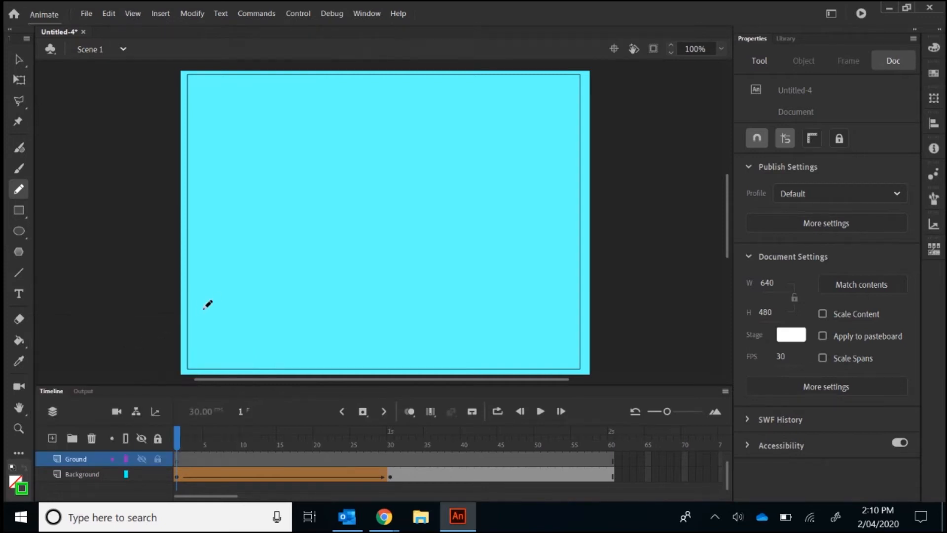
pyautogui.moveTo(176, 297)
pyautogui.mouseDown()
pyautogui.moveTo(402, 284)
pyautogui.moveTo(585, 293)
pyautogui.moveTo(603, 298)
pyautogui.moveTo(610, 352)
pyautogui.moveTo(597, 375)
pyautogui.mouseUp()
pyautogui.moveTo(154, 373)
pyautogui.mouseDown()
pyautogui.moveTo(149, 334)
pyautogui.moveTo(174, 301)
pyautogui.mouseUp()
pyautogui.moveTo(178, 295); pyautogui.dragTo(177, 296)
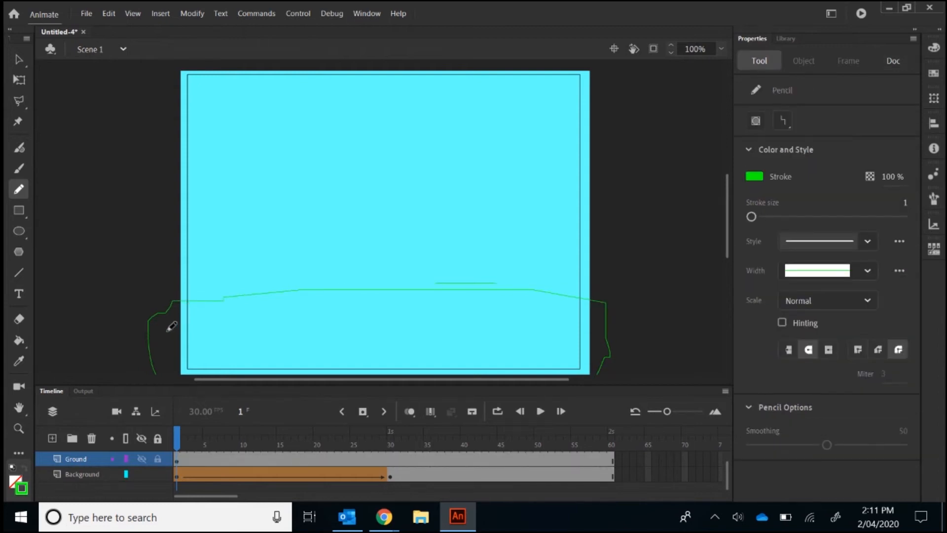
# - Fill the ground outline with green #00FF00 using the Paint Bucket
pyautogui.click(20, 342)
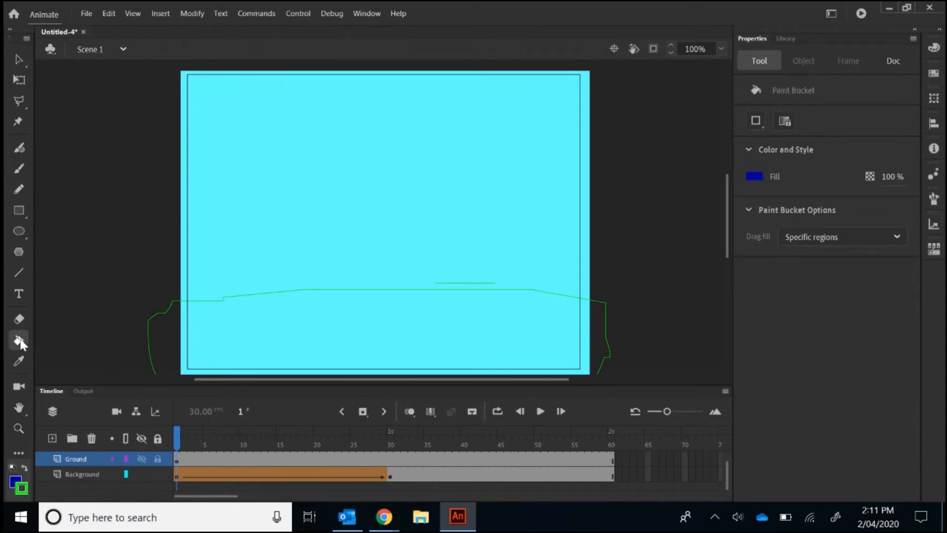
pyautogui.click(16, 481)
pyautogui.click(67, 405)
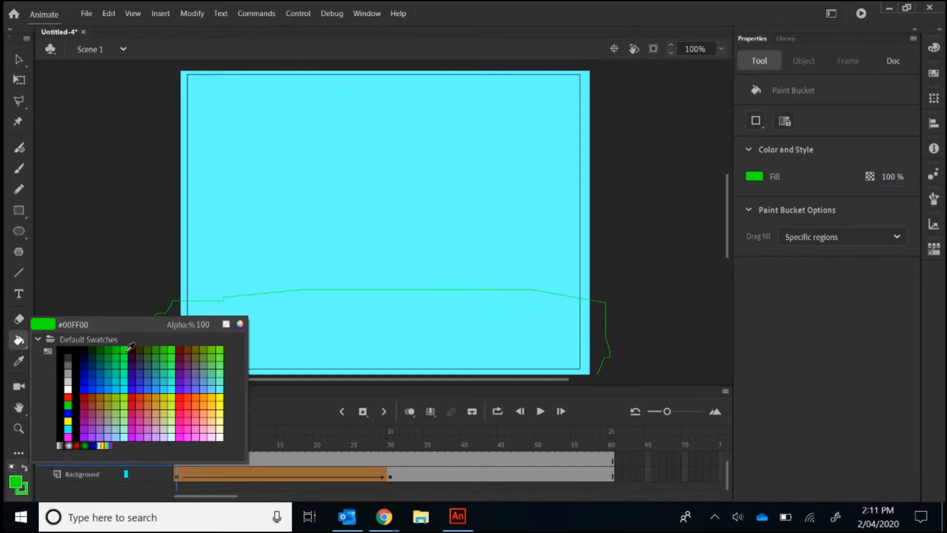
pyautogui.click(237, 324)
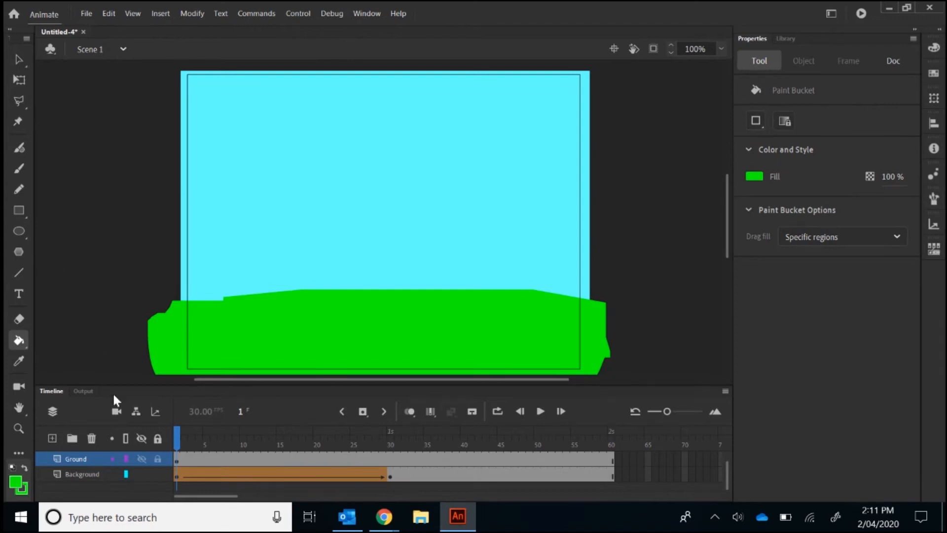
# - Insert a keyframe at frame 30 of the Ground layer
pyautogui.click(178, 457)
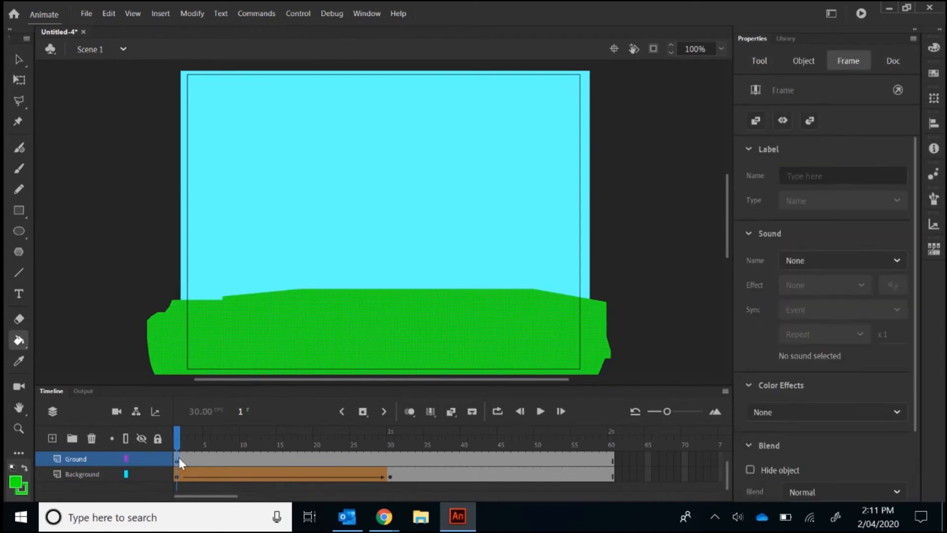
pyautogui.click(390, 459)
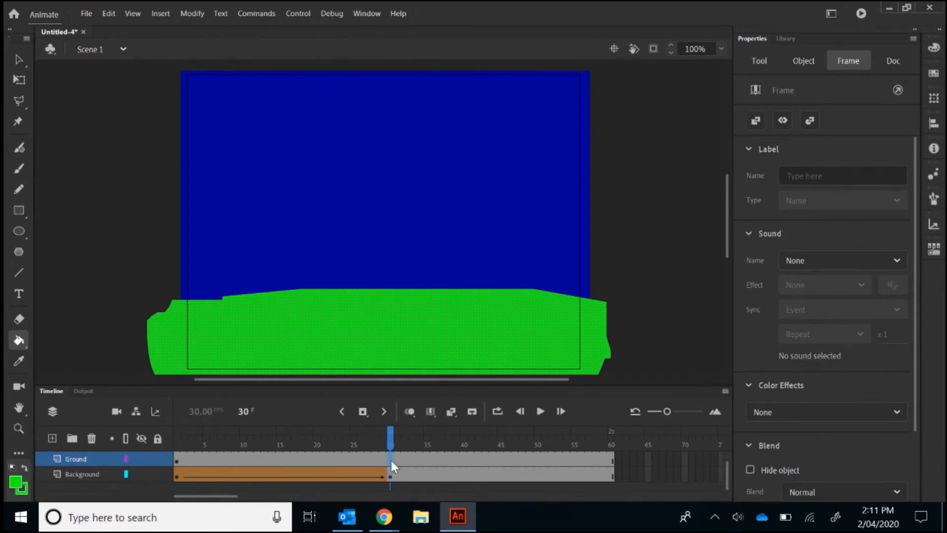
pyautogui.rightClick(390, 458)
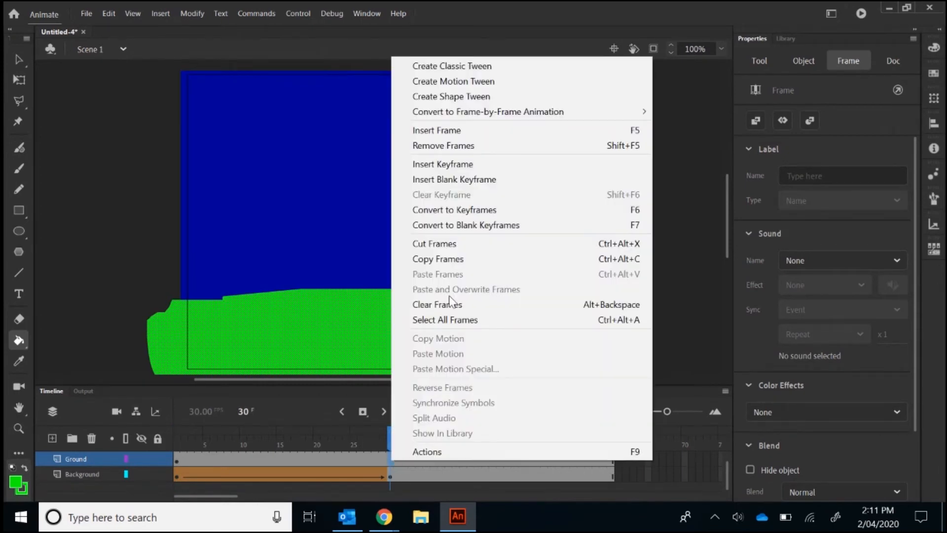
pyautogui.click(450, 168)
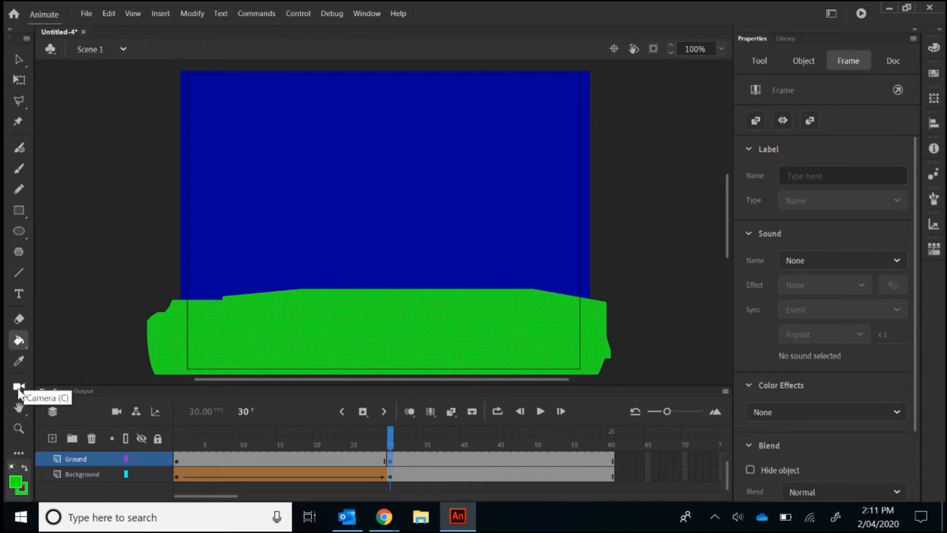
# - Recolour the ground shape at frame 30 with the dark teal #003333 for both its fill and its stroke
pyautogui.click(16, 484)
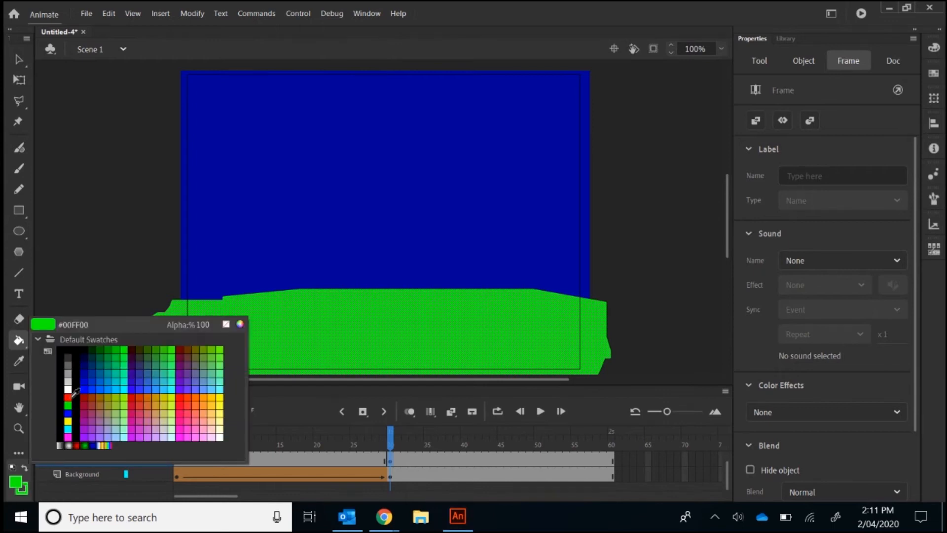
pyautogui.click(97, 355)
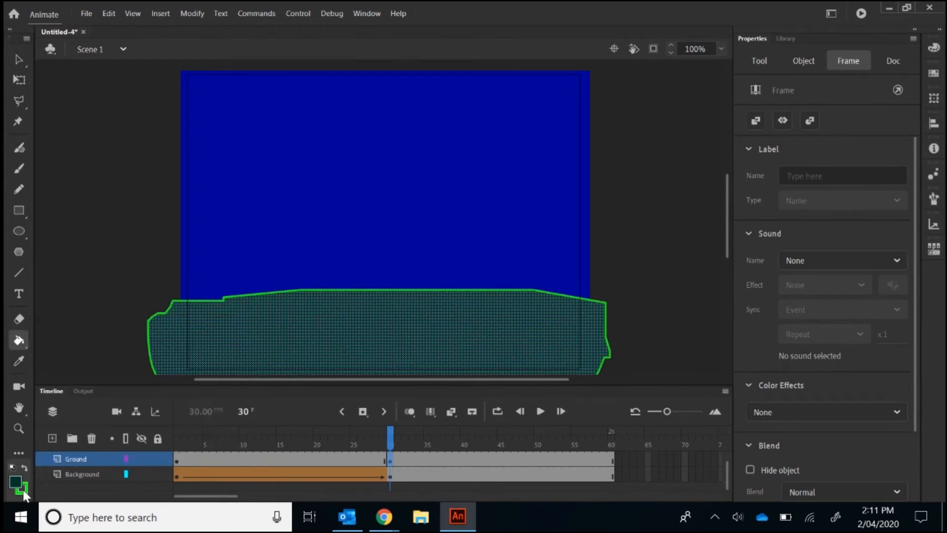
pyautogui.click(22, 487)
pyautogui.click(97, 363)
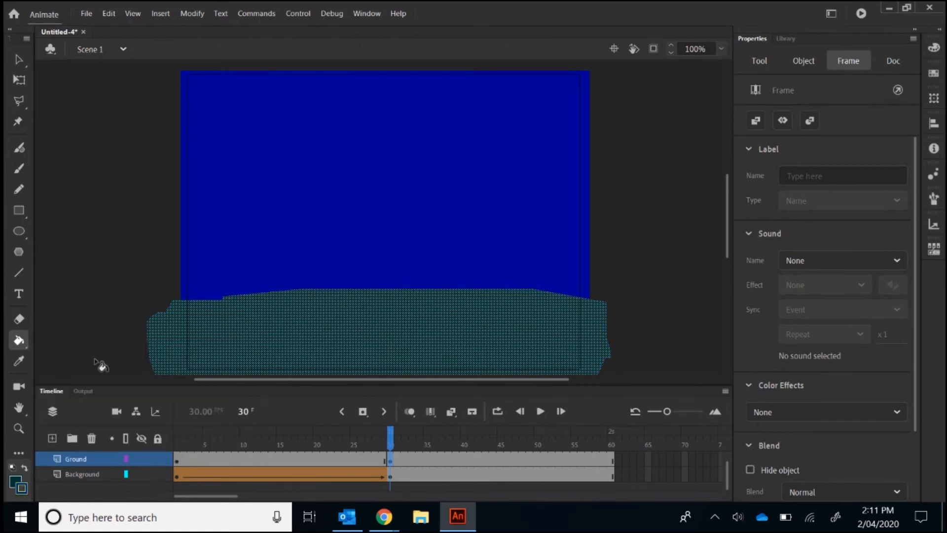
pyautogui.click(203, 322)
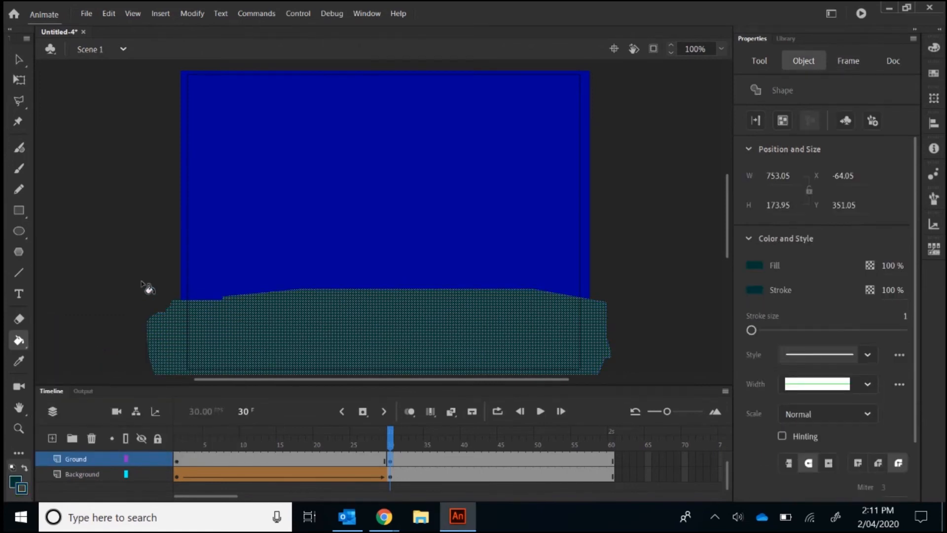
# - Create a shape tween between frames 1 and 30 of the Ground layer, play it to check the colour change, and return to frame 1
pyautogui.rightClick(258, 460)
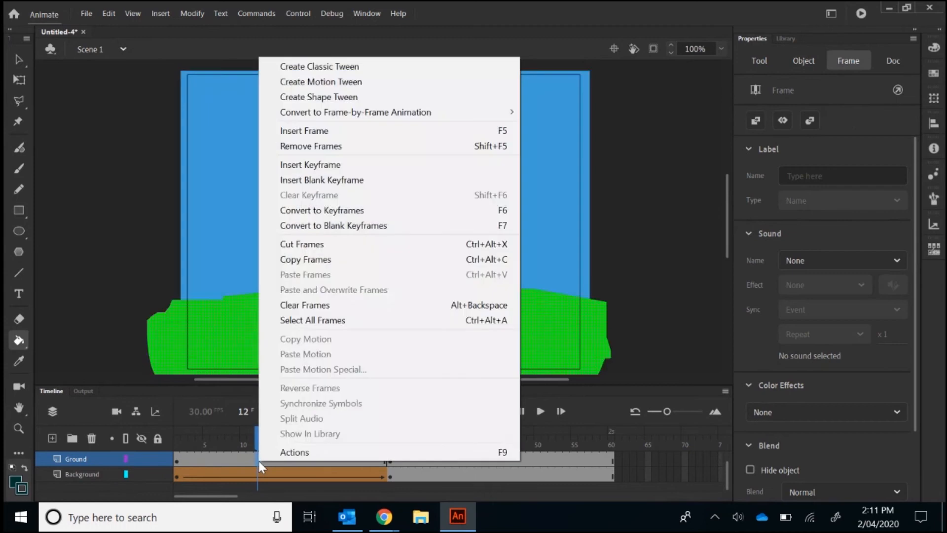
pyautogui.click(319, 97)
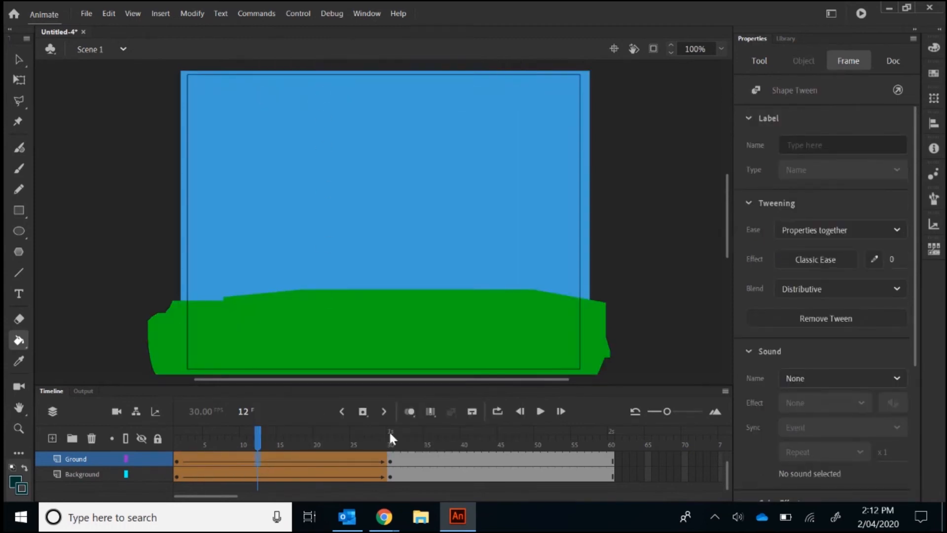
pyautogui.click(342, 414)
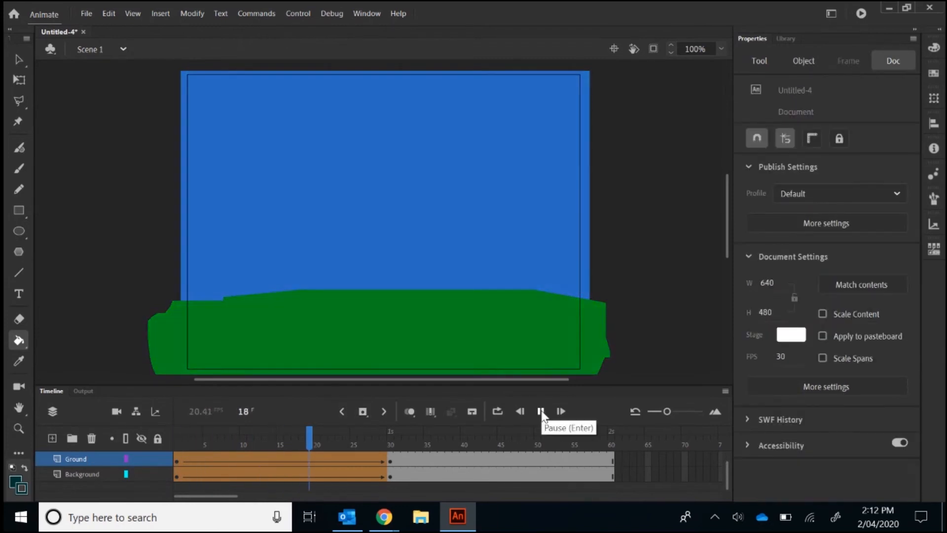
pyautogui.click(343, 411)
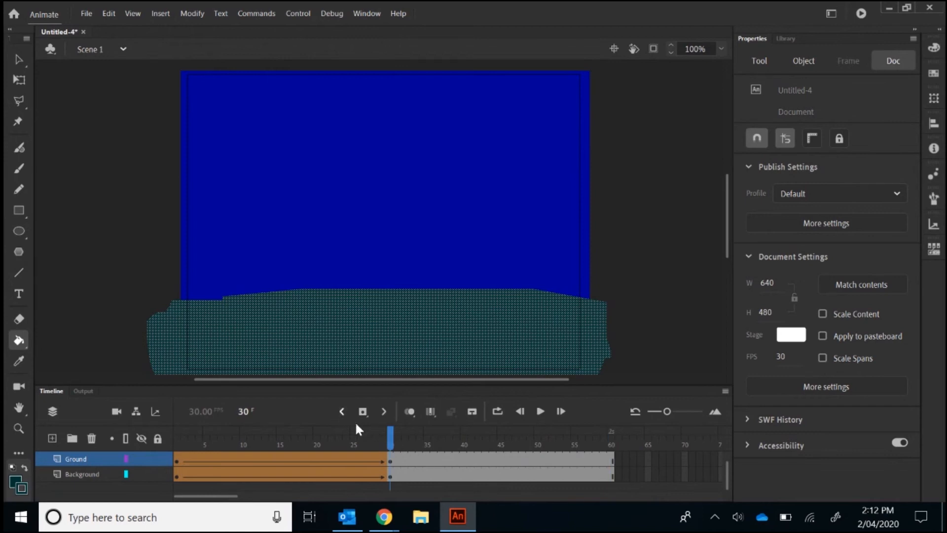
pyautogui.click(434, 469)
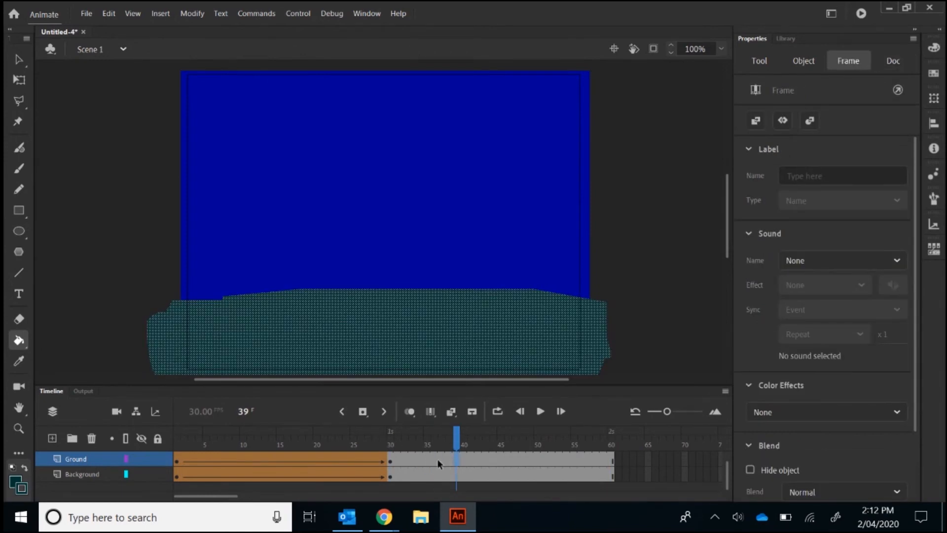
pyautogui.doubleClick(343, 411)
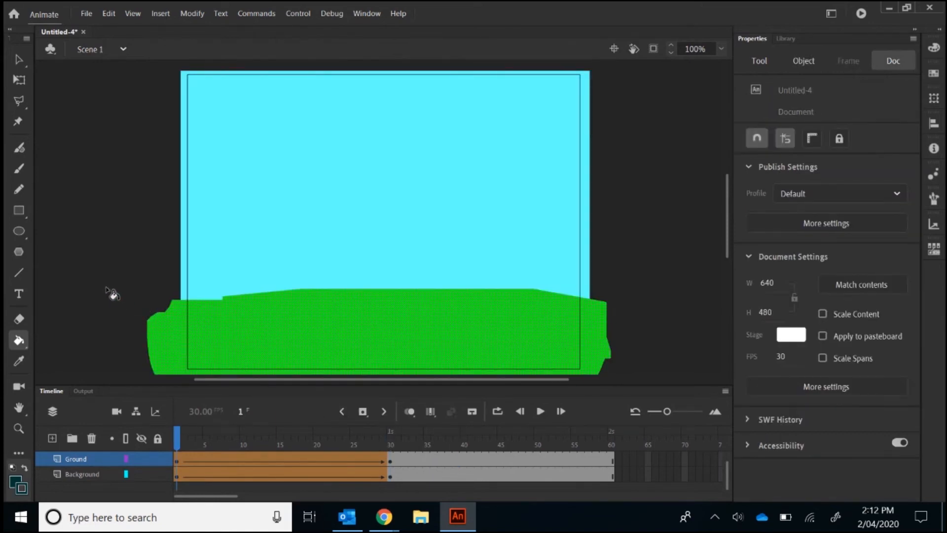
# - Select frame 1 of the SunMoon layer and set the Oval tool's fill to yellow #FFFF00
pyautogui.scroll(1, 131, 463)
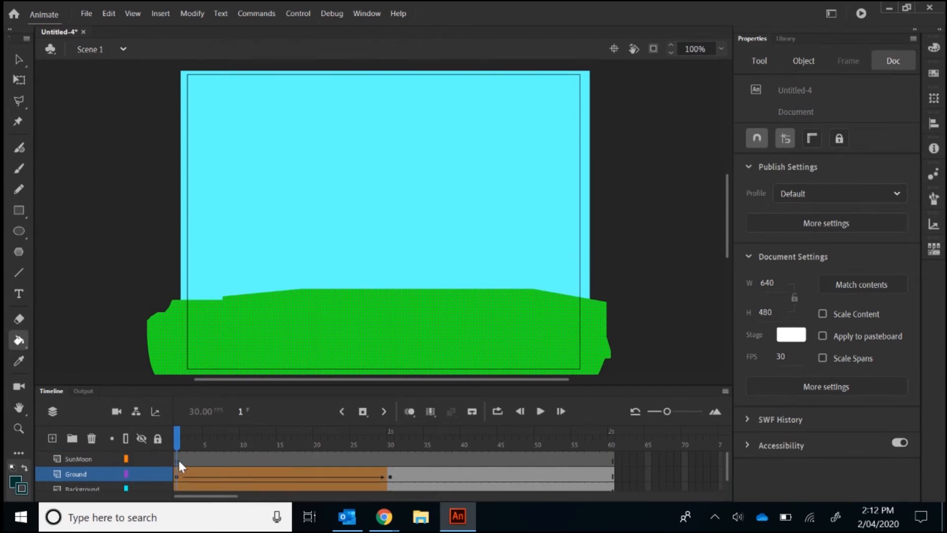
pyautogui.click(178, 460)
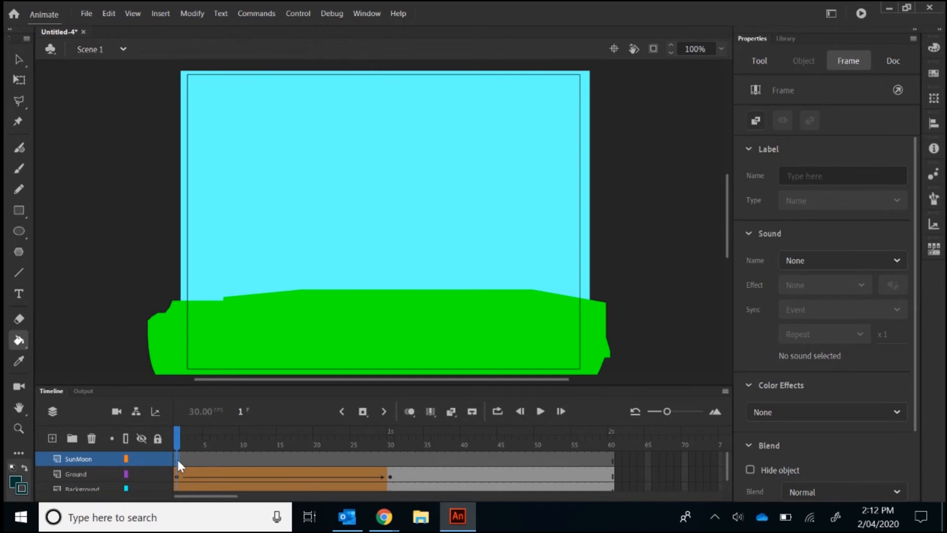
pyautogui.click(20, 233)
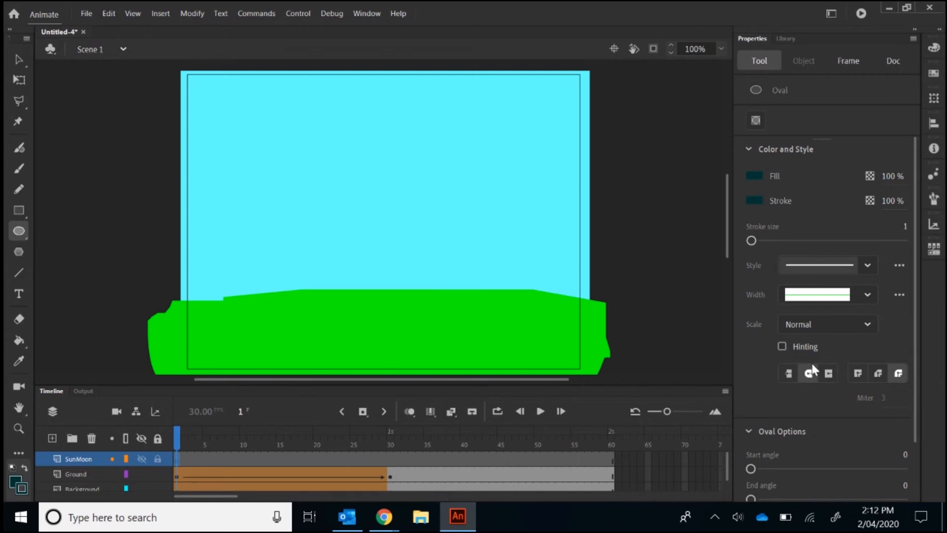
pyautogui.click(22, 478)
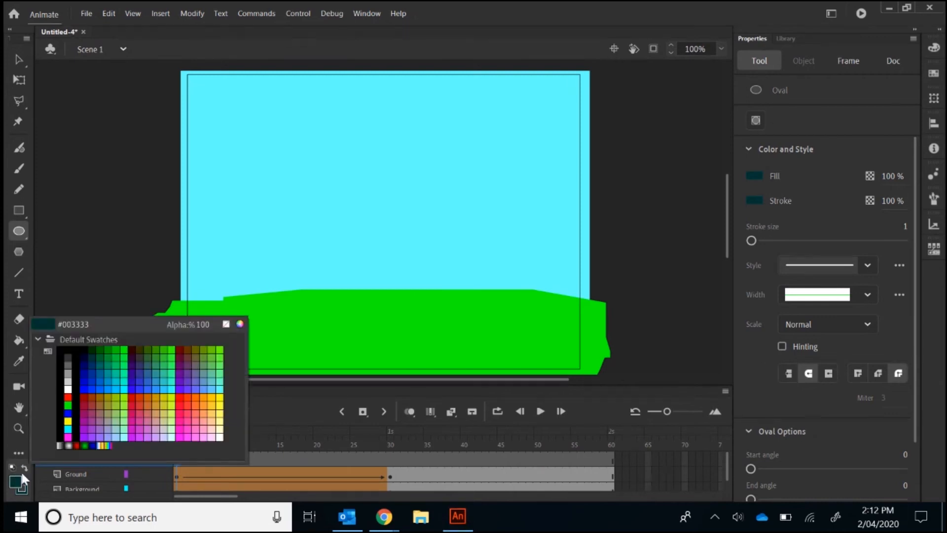
pyautogui.click(73, 418)
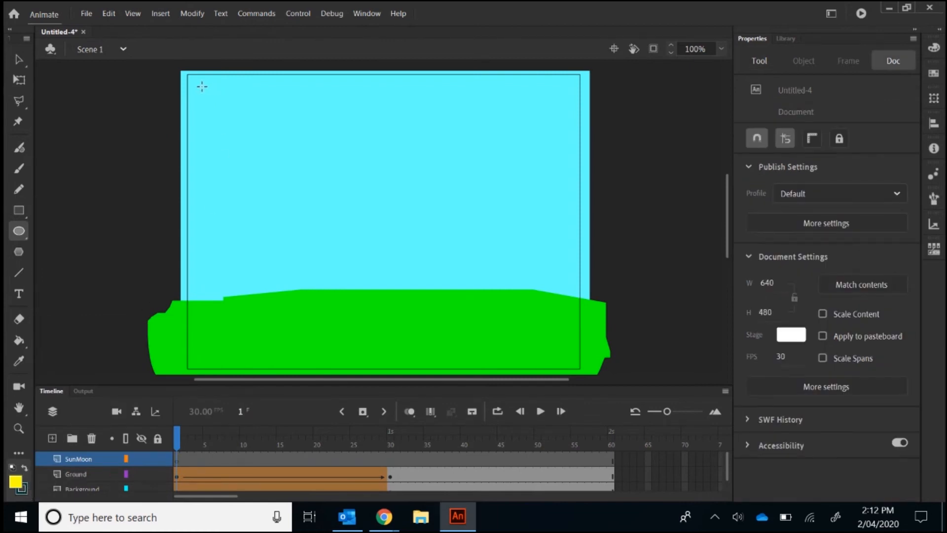
pyautogui.moveTo(208, 91); pyautogui.dragTo(249, 150)
pyautogui.hotkey('ctrl', 'z')
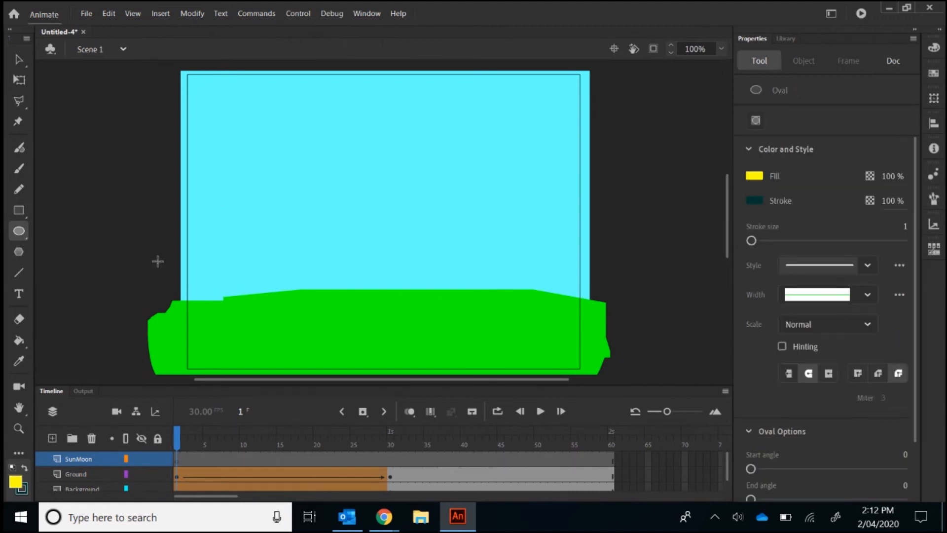
pyautogui.click(19, 487)
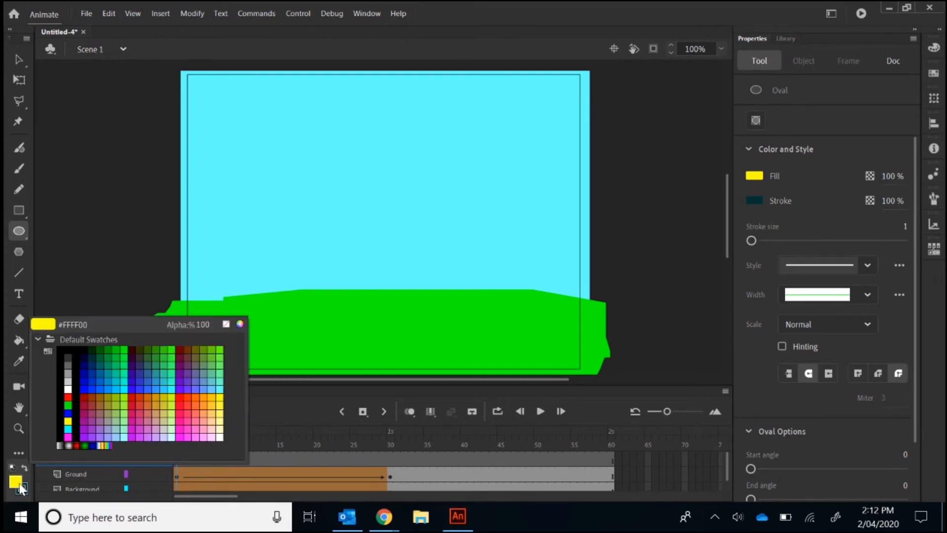
pyautogui.click(68, 420)
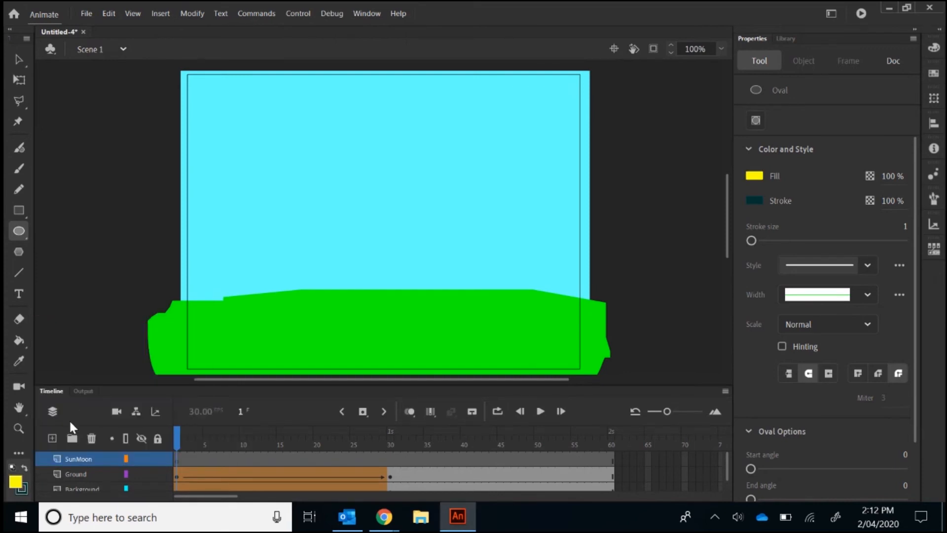
# - Draw a circular yellow sun without a stroke in the upper-left sky on frame 1 of the SunMoon layer
pyautogui.click(24, 489)
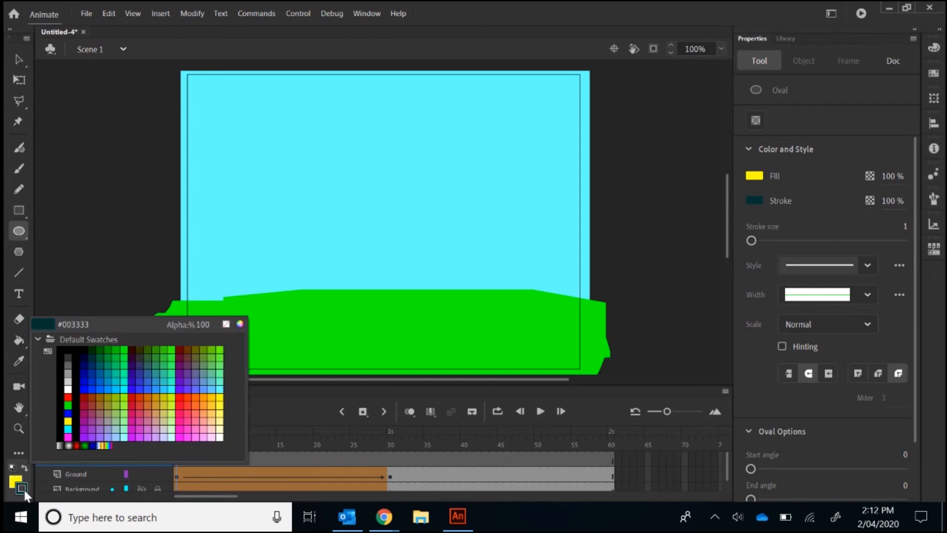
pyautogui.click(226, 324)
pyautogui.moveTo(207, 90); pyautogui.dragTo(268, 150)
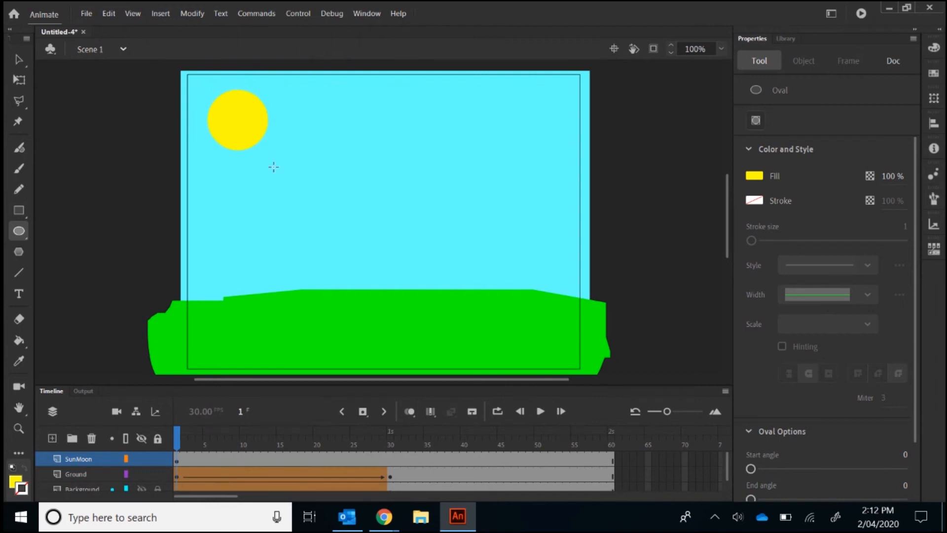
pyautogui.click(176, 459)
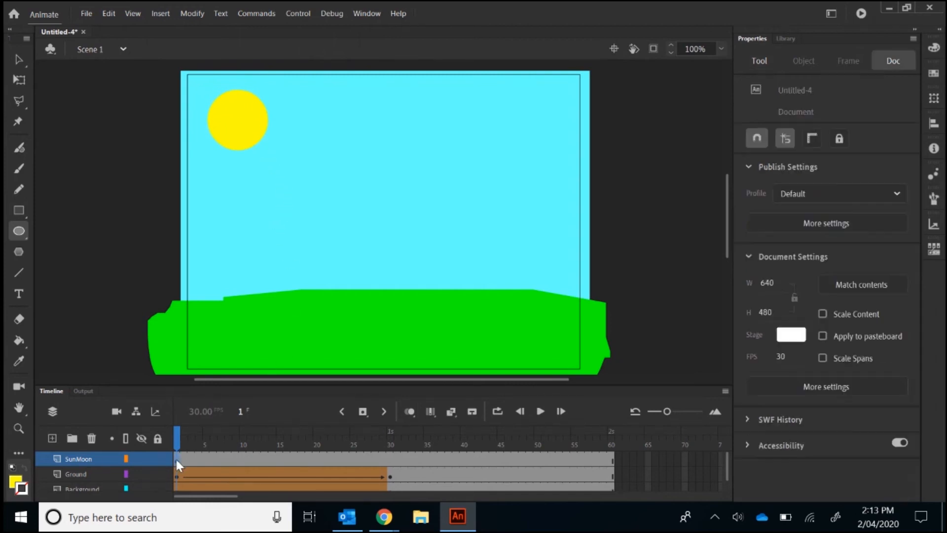
# - Insert a keyframe at frame 30 of the SunMoon layer and delete the yellow sun from that frame
pyautogui.click(390, 458)
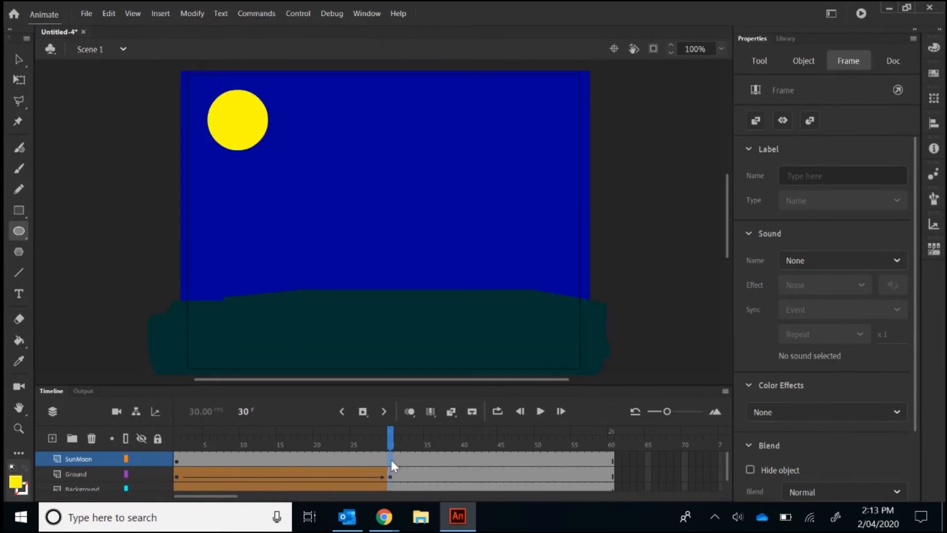
pyautogui.rightClick(390, 458)
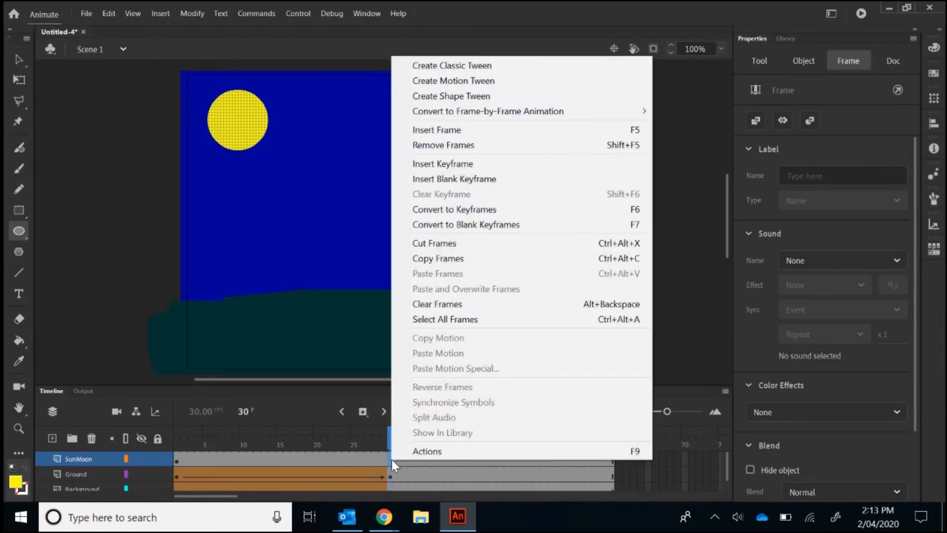
pyautogui.click(473, 163)
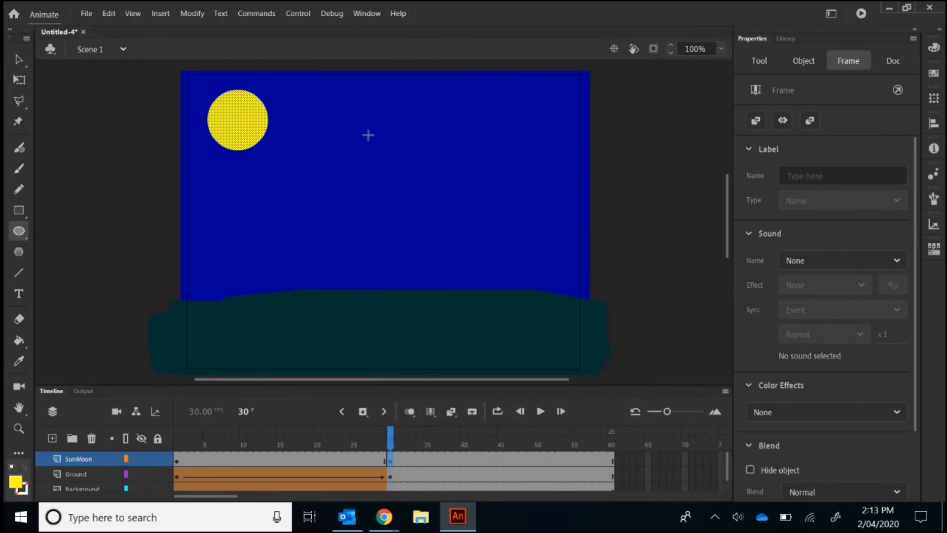
pyautogui.click(18, 60)
pyautogui.click(231, 128)
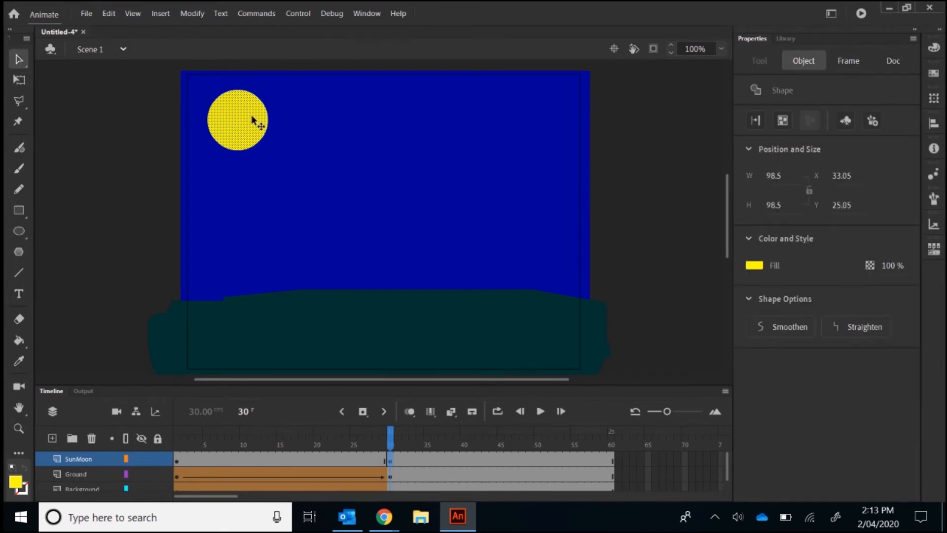
pyautogui.press('Delete')
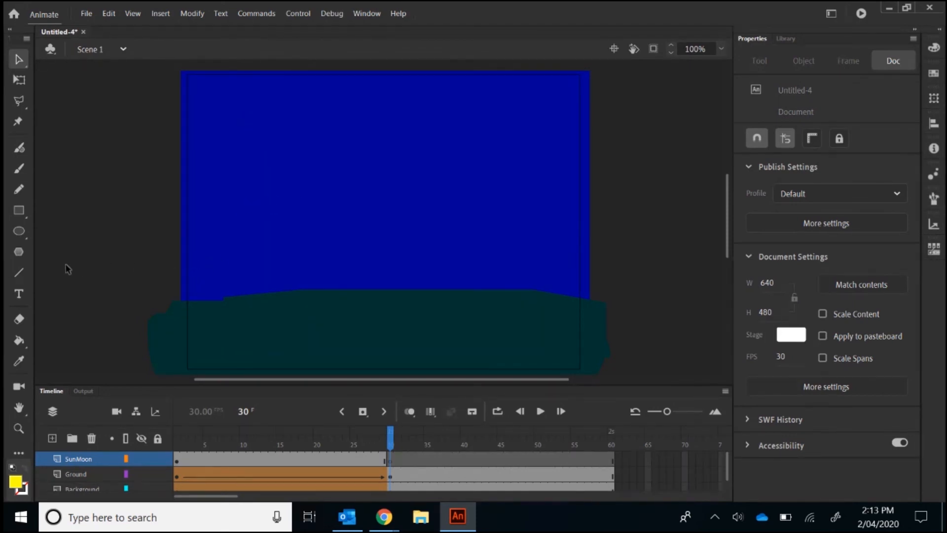
# - Draw a white circular moon without a stroke in the upper-right sky on frame 30 of the SunMoon layer
pyautogui.click(20, 229)
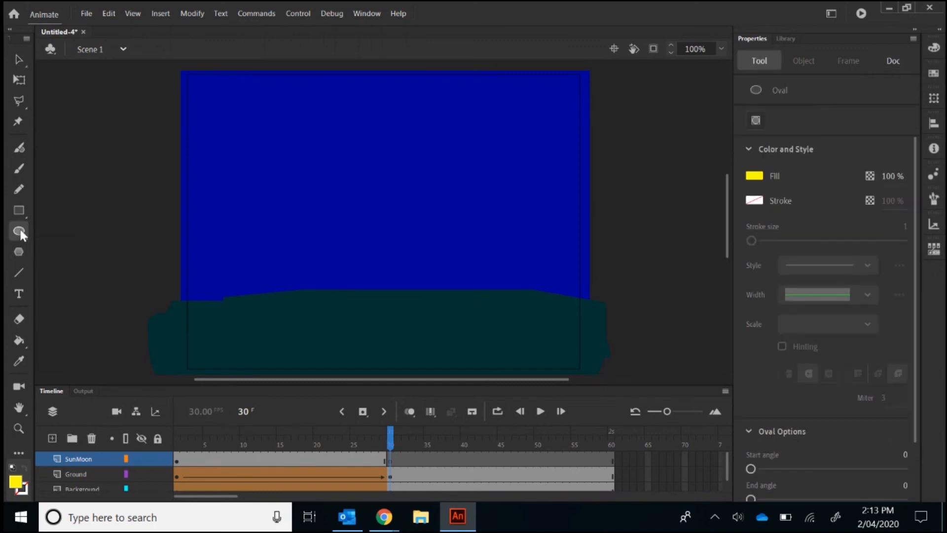
pyautogui.click(15, 482)
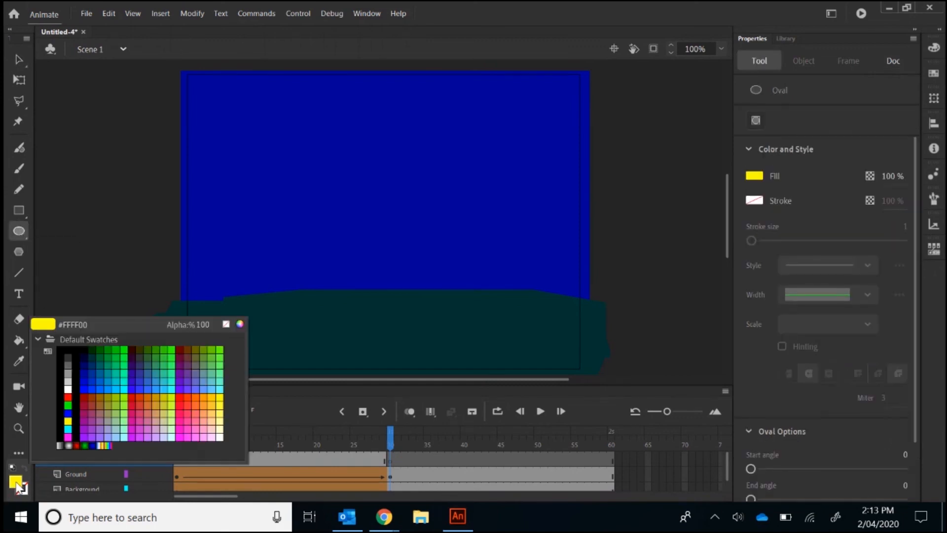
pyautogui.click(68, 388)
pyautogui.click(21, 490)
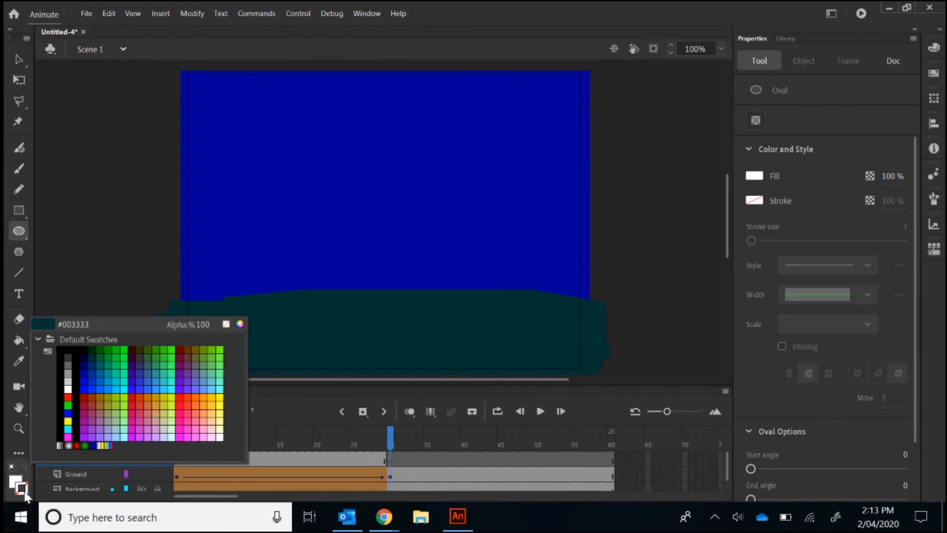
pyautogui.click(226, 324)
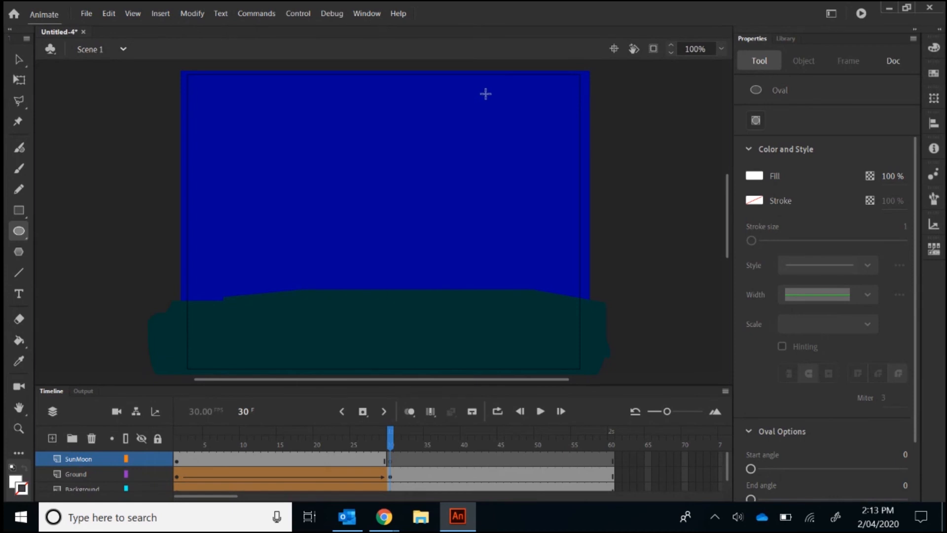
pyautogui.moveTo(481, 94)
pyautogui.mouseDown()
pyautogui.moveTo(543, 144)
pyautogui.moveTo(551, 163)
pyautogui.mouseUp()
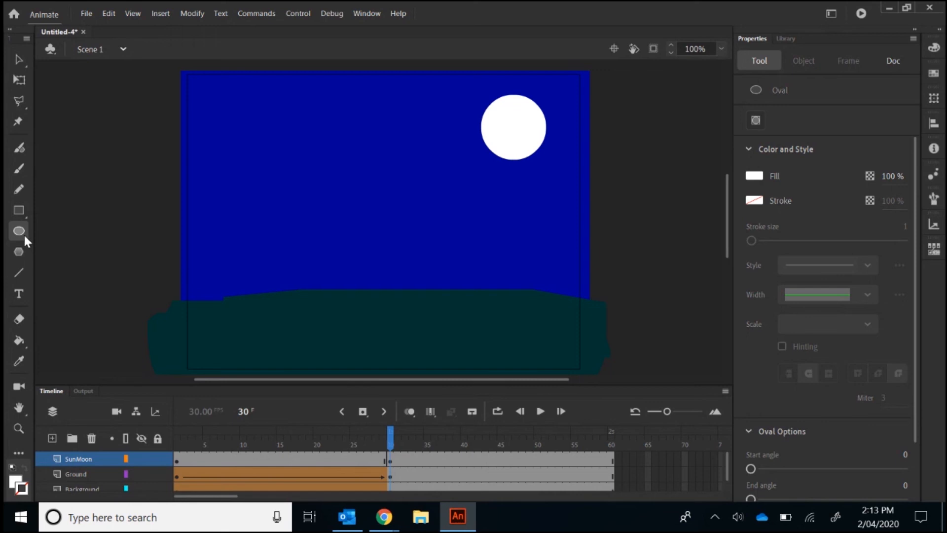
# - Cut the white moon into a crescent by overlapping its right side with a yellow circle about 88.5 px wide and deleting that circle
pyautogui.click(15, 483)
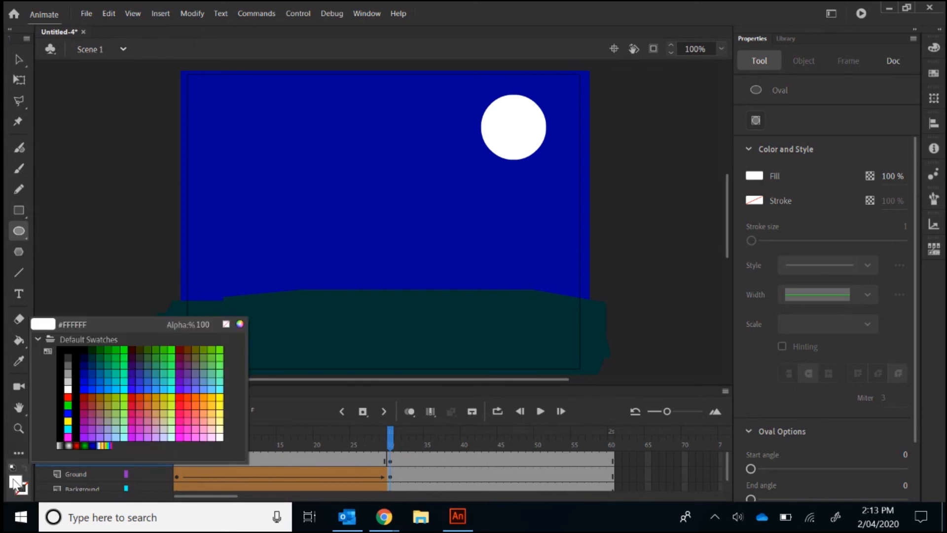
pyautogui.click(69, 420)
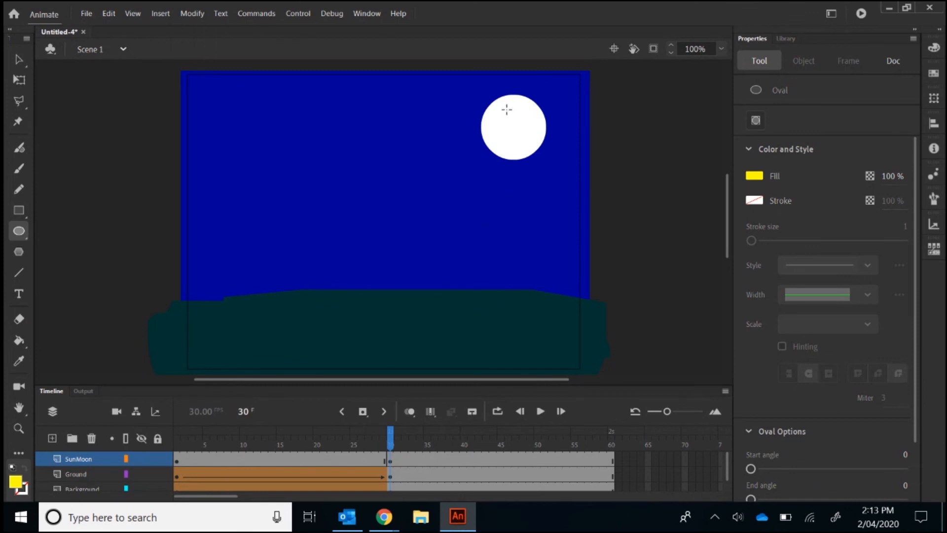
pyautogui.moveTo(506, 108); pyautogui.dragTo(563, 156)
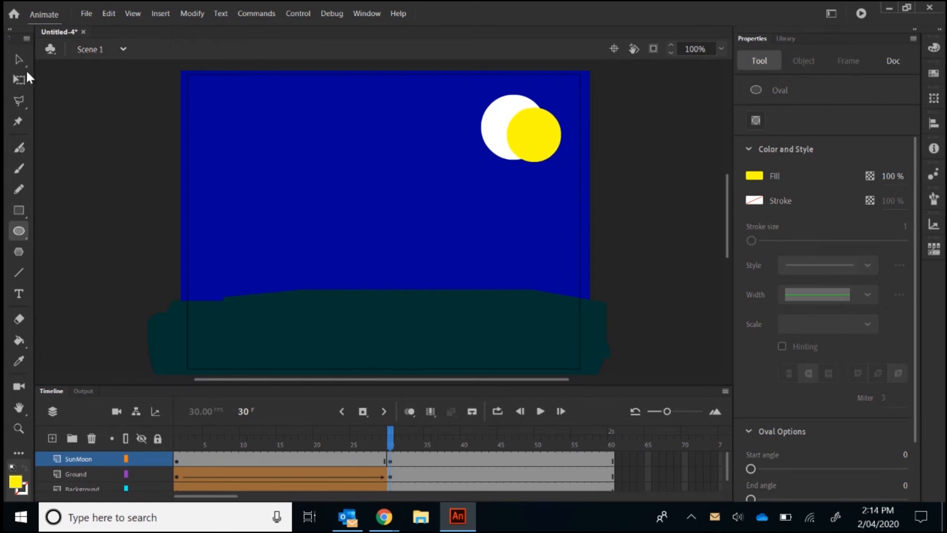
pyautogui.click(19, 59)
pyautogui.click(541, 129)
pyautogui.moveTo(540, 129); pyautogui.dragTo(538, 123)
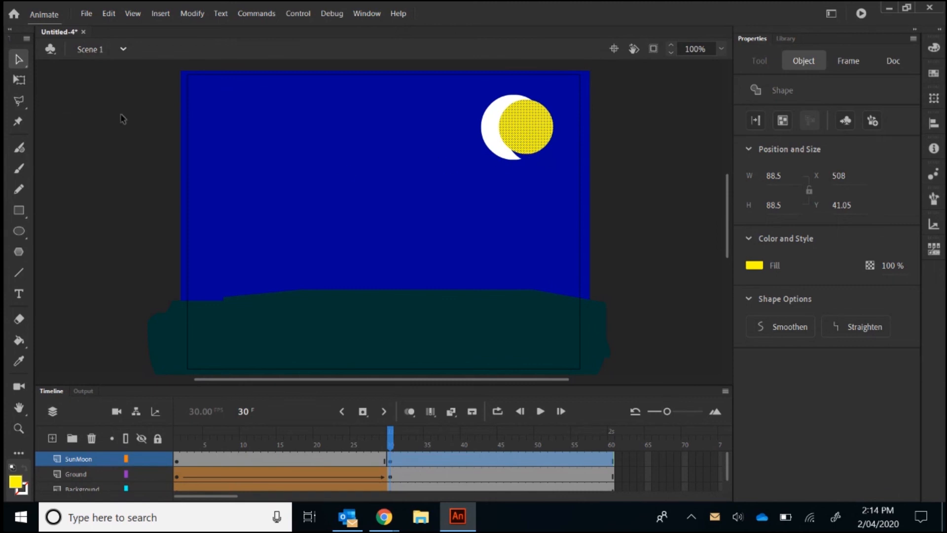
pyautogui.press('Delete')
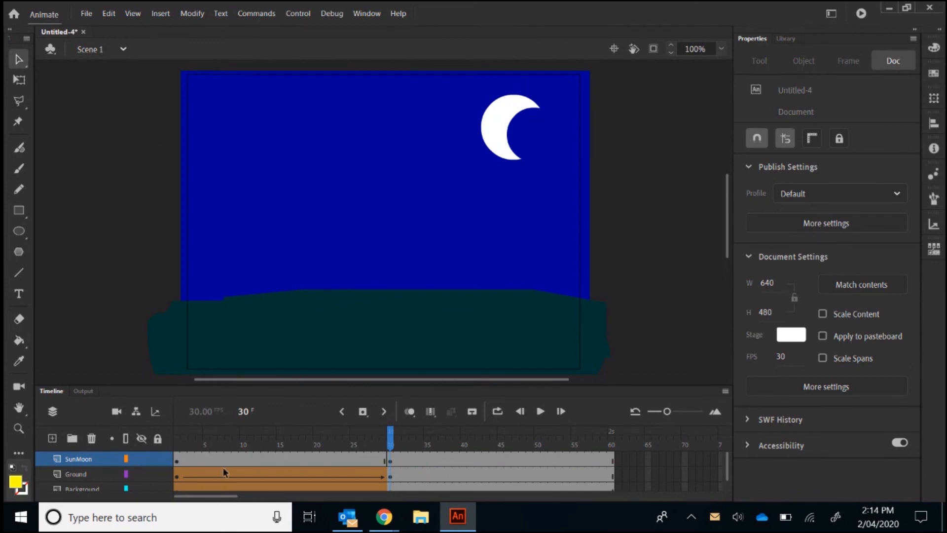
# - Create a shape tween between frames 1 and 30 of the SunMoon layer and play the animation from frame 1
pyautogui.rightClick(248, 459)
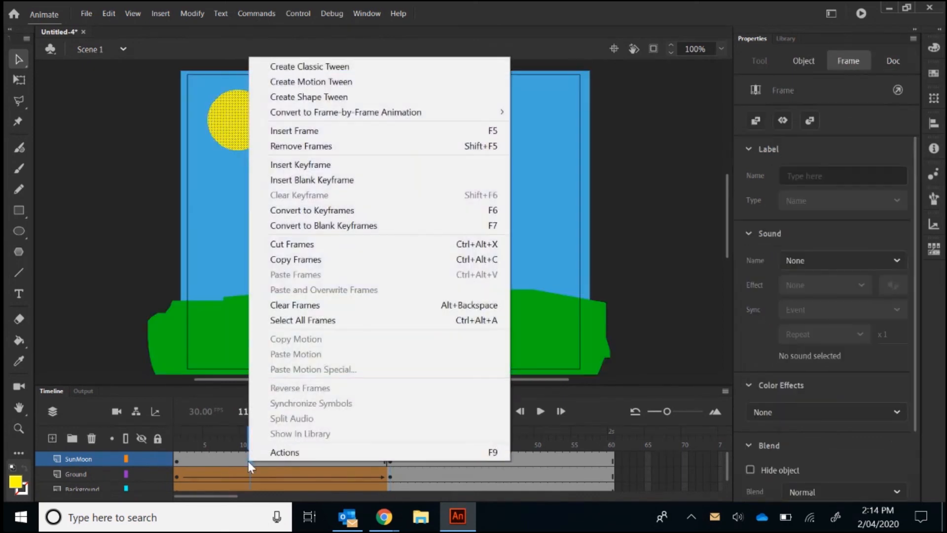
pyautogui.click(337, 98)
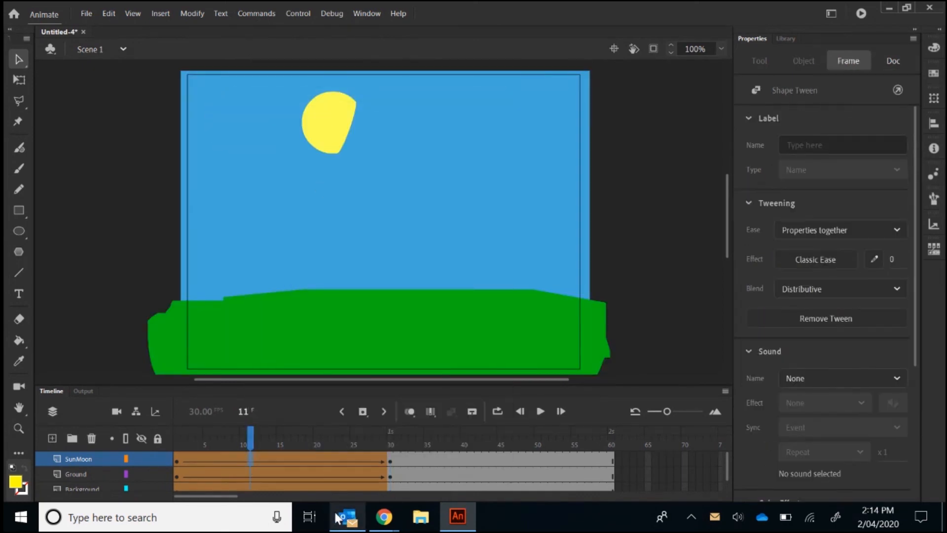
pyautogui.click(343, 411)
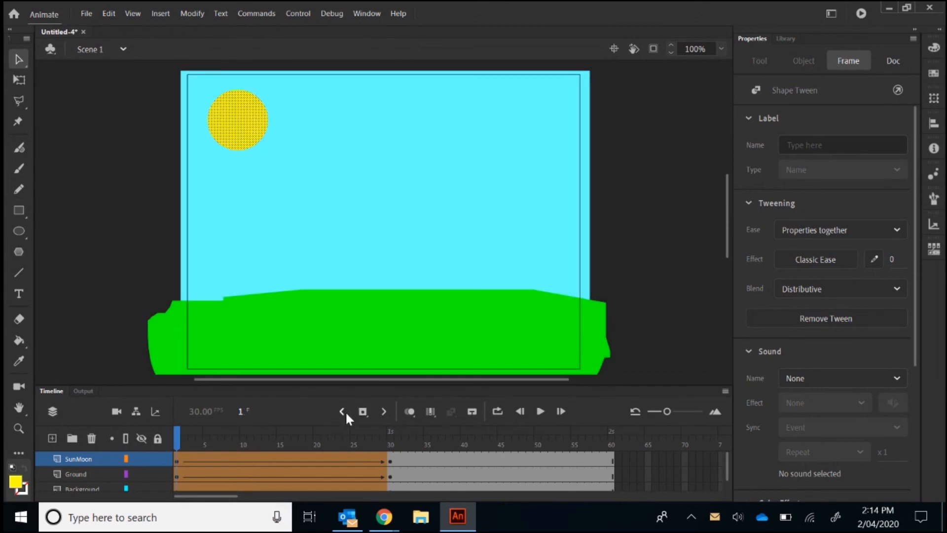
pyautogui.click(541, 410)
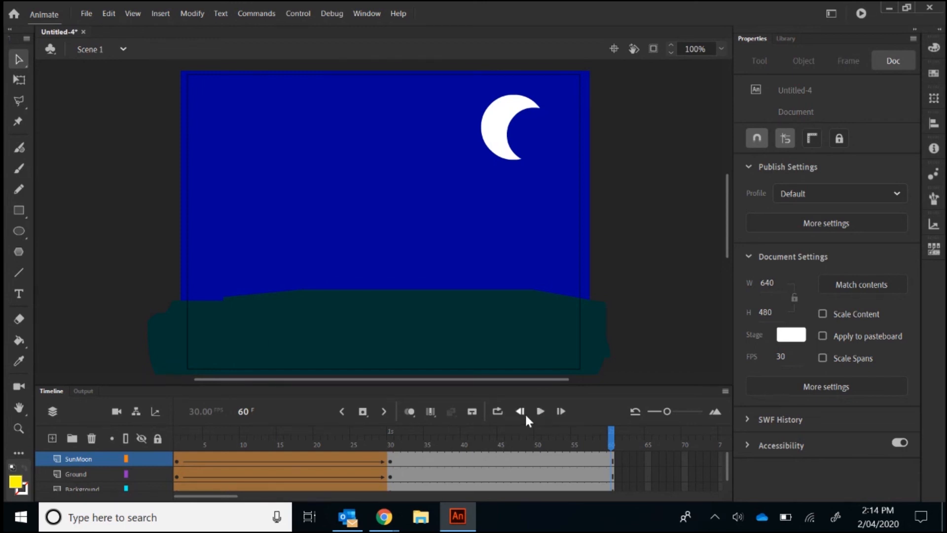
pyautogui.click(459, 436)
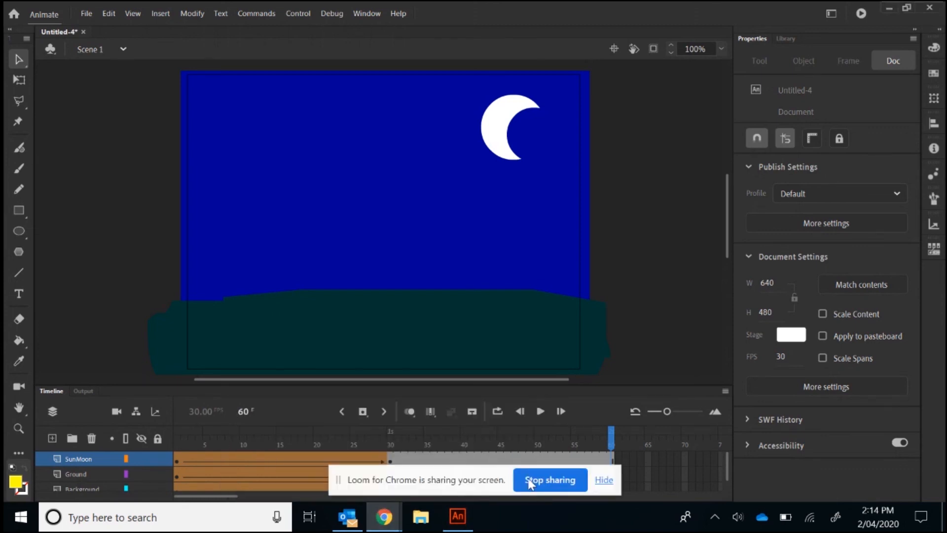